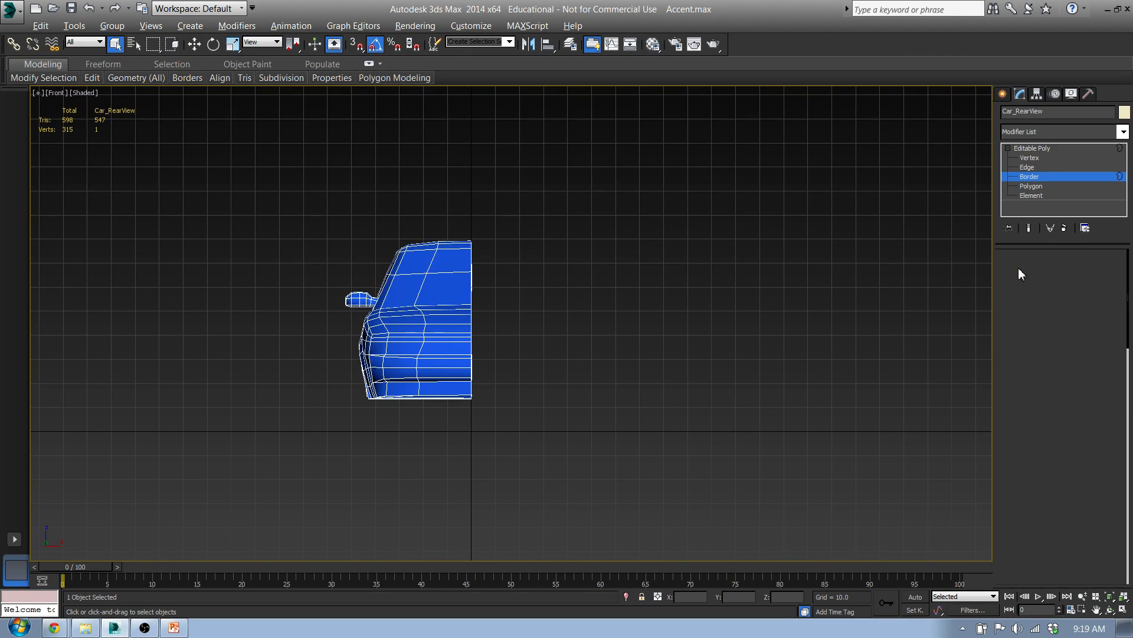
- In vertex mode, move the seam vertex at the base of the windshield about 5 units inward along X
scroll(450, 223, "up", 3)
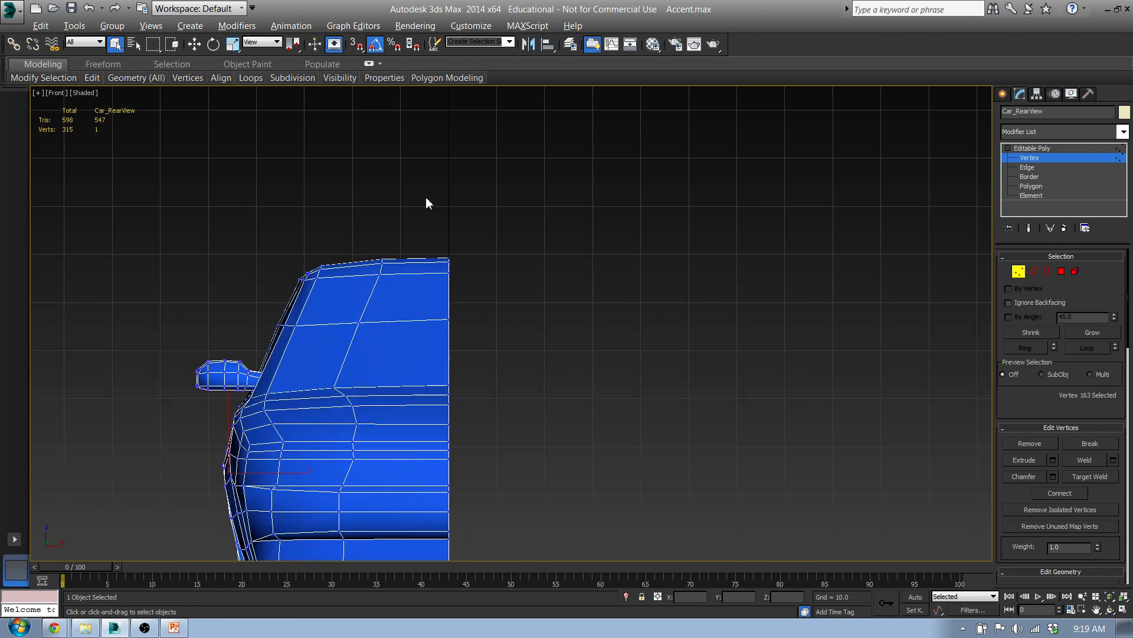
scroll(455, 207, "down", 3)
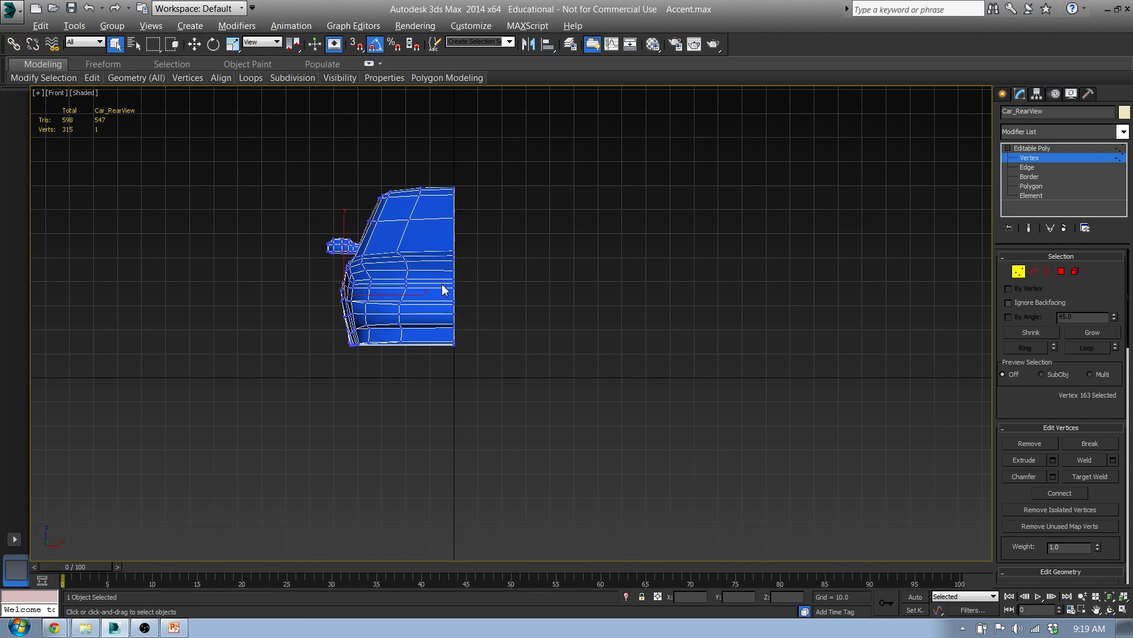
scroll(444, 219, "up", 3)
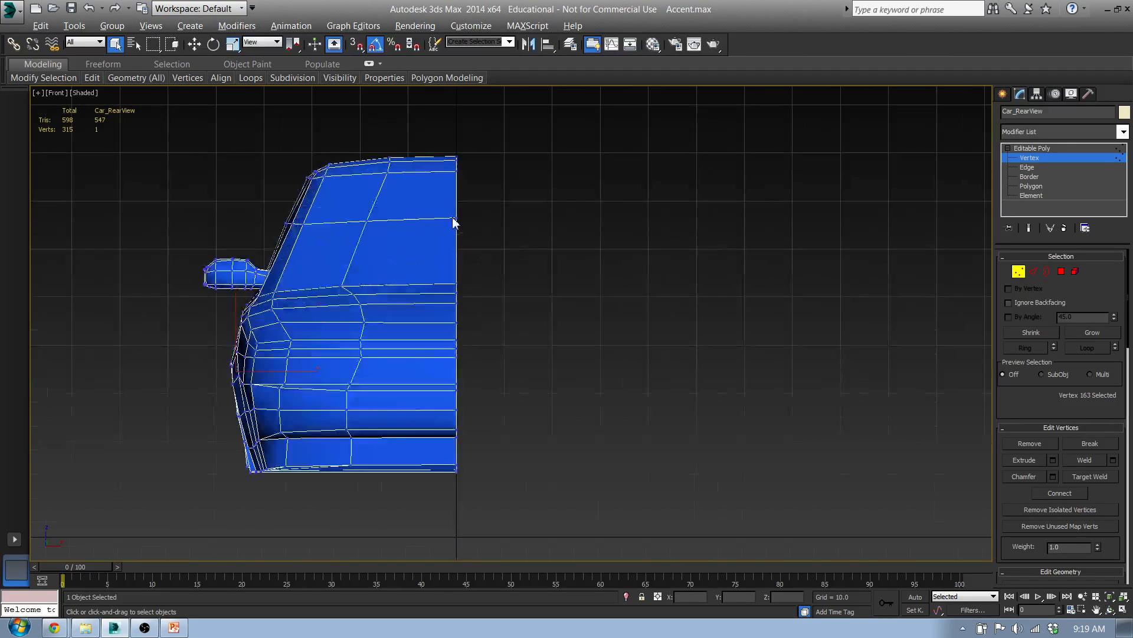
left_click(458, 286)
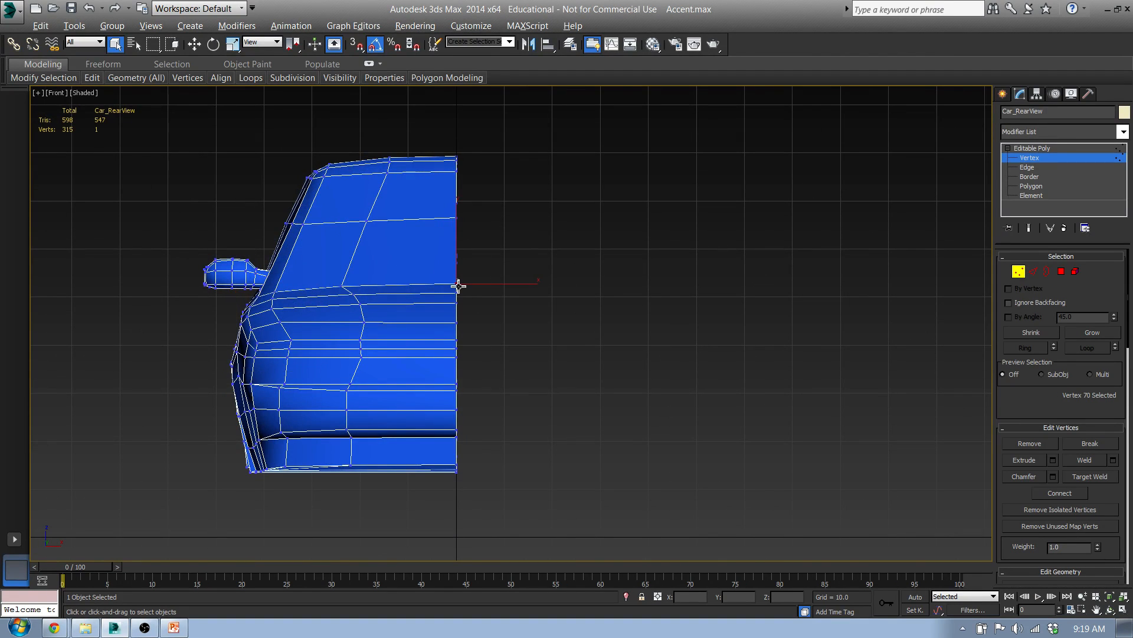
key("w")
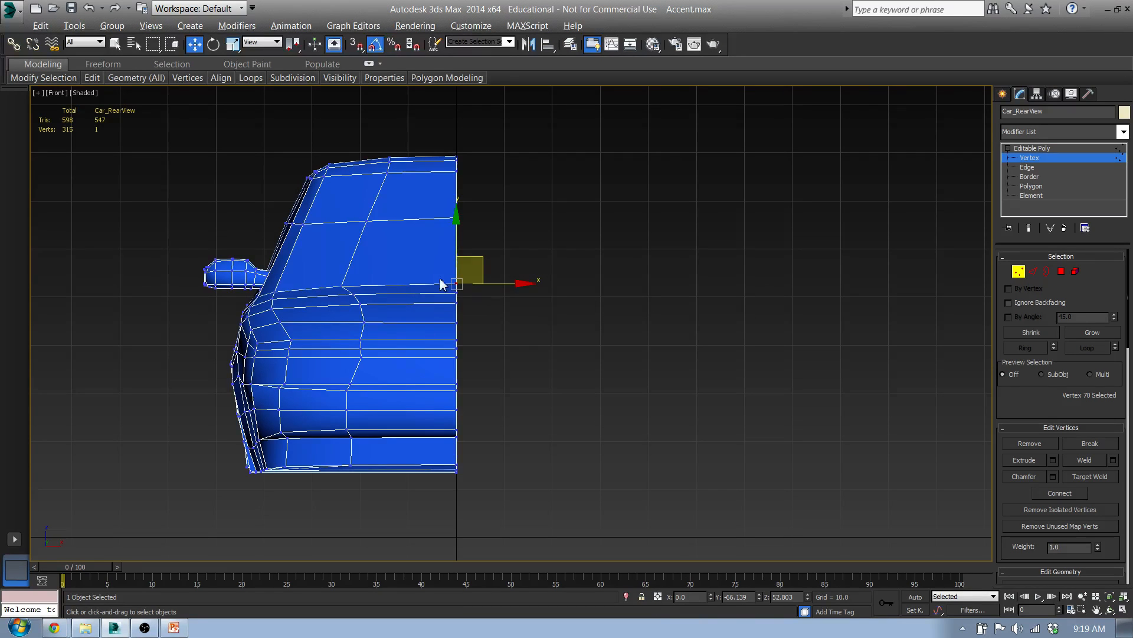
left_click_drag(509, 288, 483, 286)
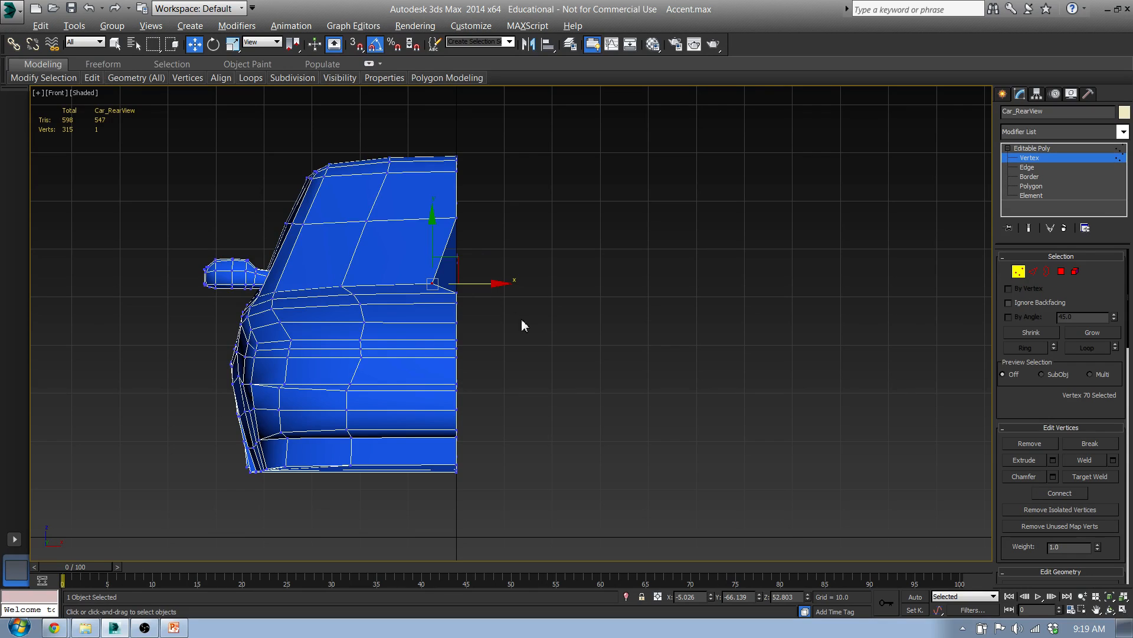
- Shift two groups of lower seam vertices about 2 units outward along X and the roof-edge seam vertices slightly inward
mouse_move(497, 366)
left_mouse_down()
mouse_move(451, 334)
mouse_move(514, 355)
left_mouse_up()
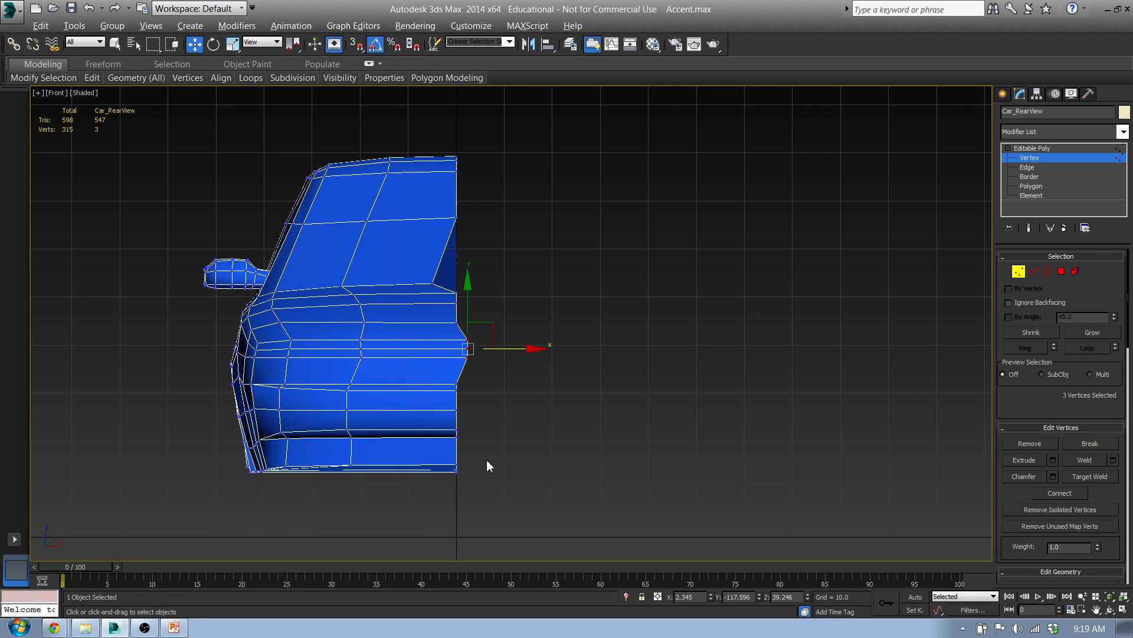
left_click_drag(488, 465, 444, 406)
left_click_drag(507, 435, 518, 436)
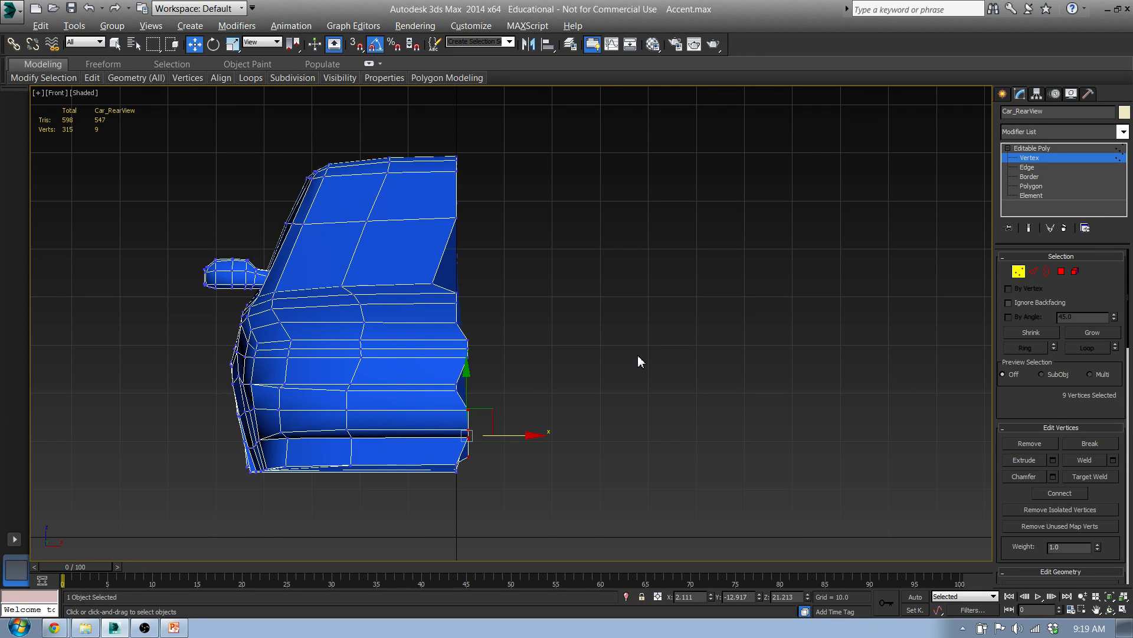
left_click_drag(458, 178, 494, 164)
left_click(514, 318)
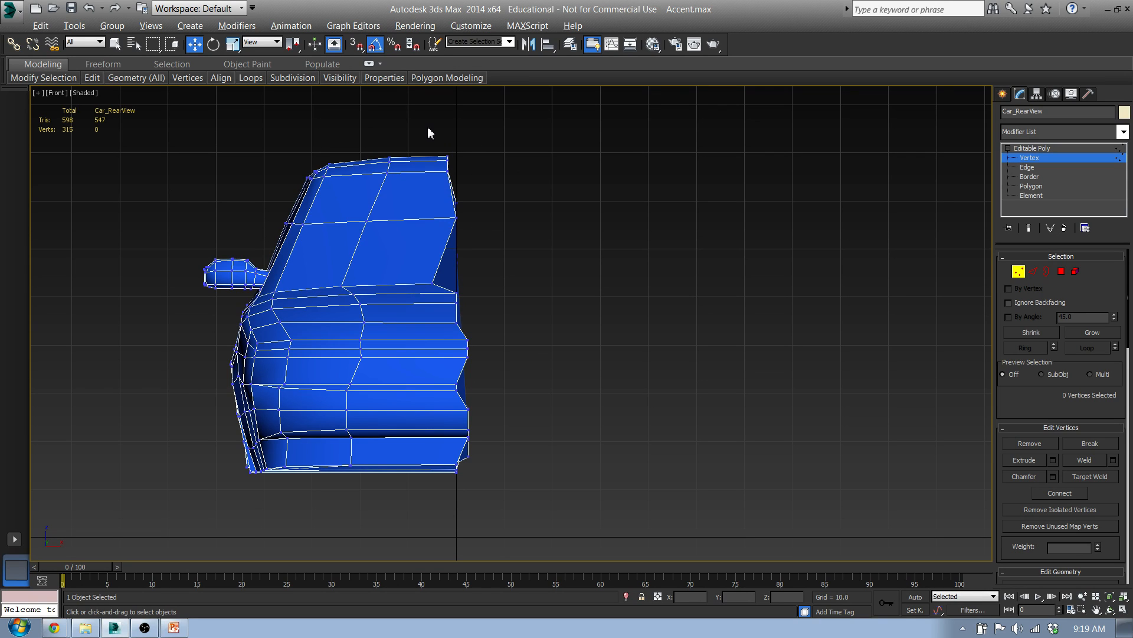
- Select all the center seam vertices in wireframe display and scale them along X into one straight line
mouse_move(417, 123)
left_mouse_down()
mouse_move(463, 201)
mouse_move(436, 127)
left_mouse_up()
key("F3")
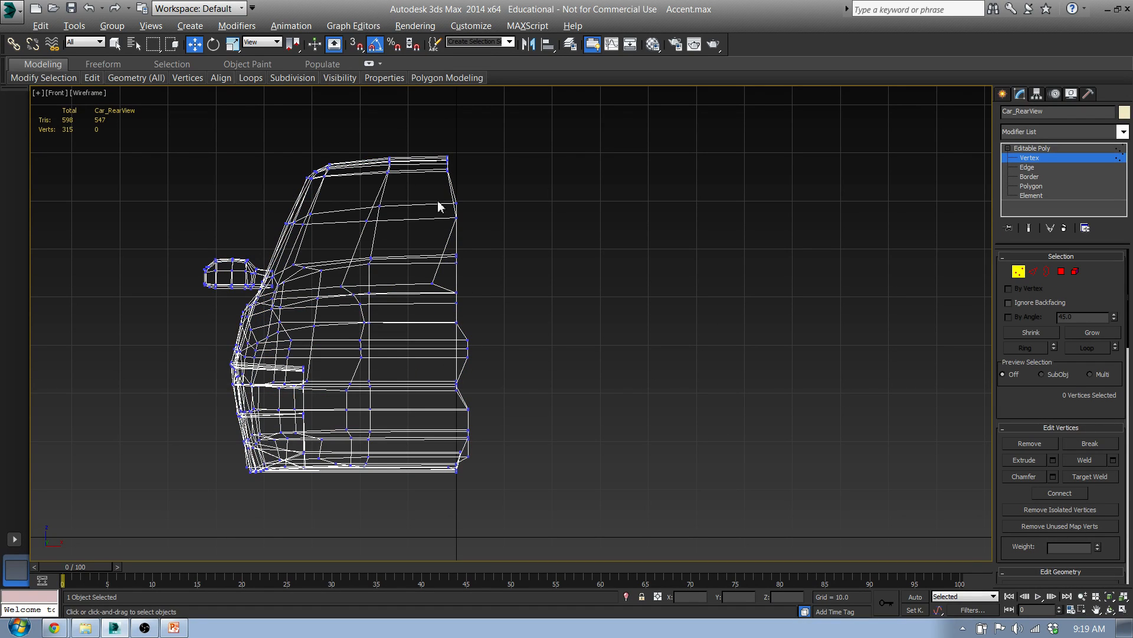
left_click_drag(491, 499, 493, 517)
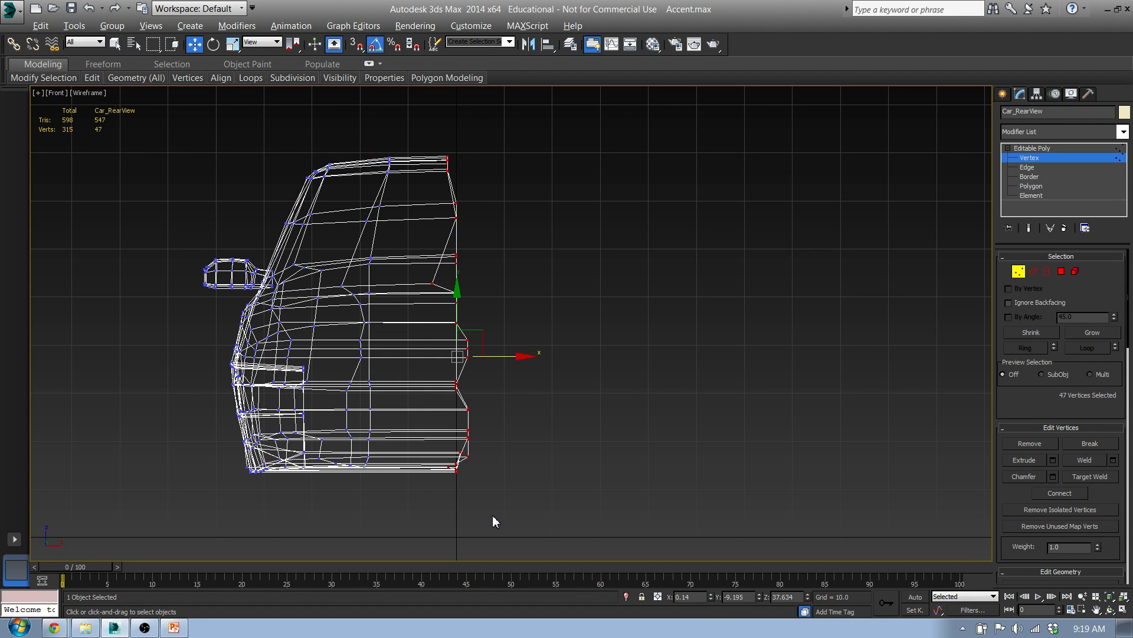
key("r")
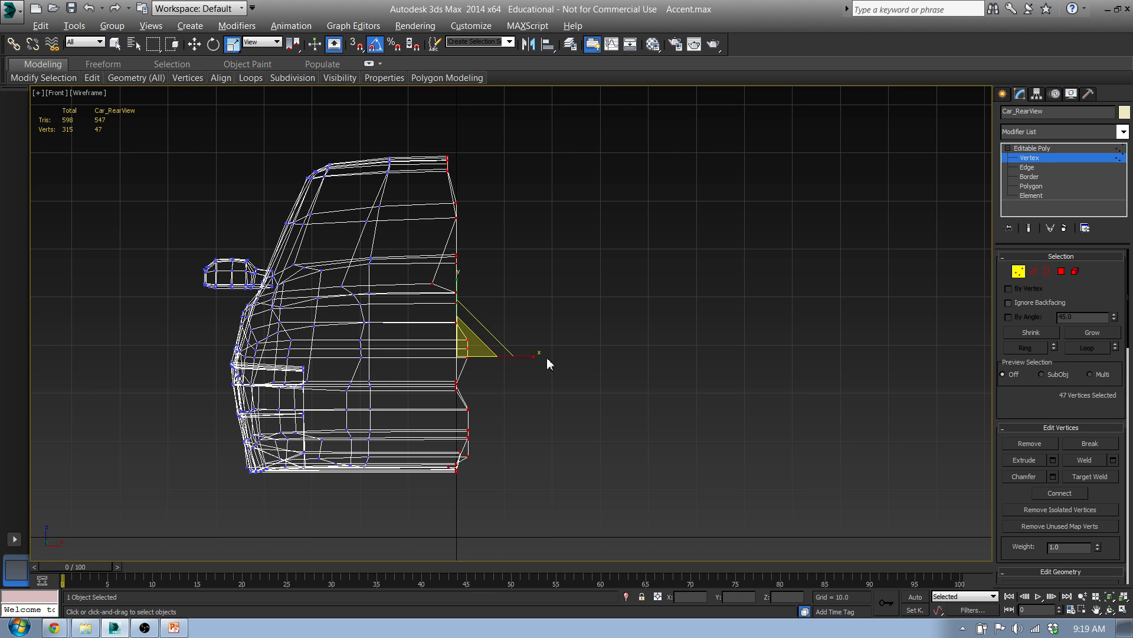
left_click_drag(536, 359, 172, 348)
left_click_drag(514, 309, 855, 298)
left_click_drag(538, 356, 766, 157)
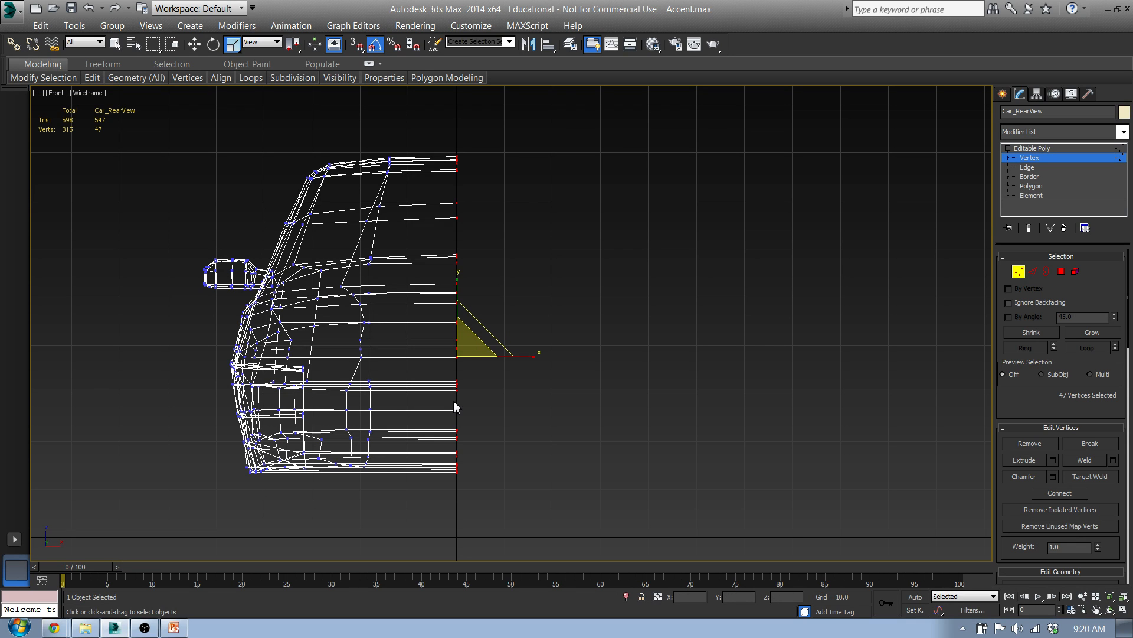
scroll(460, 363, "up", 6)
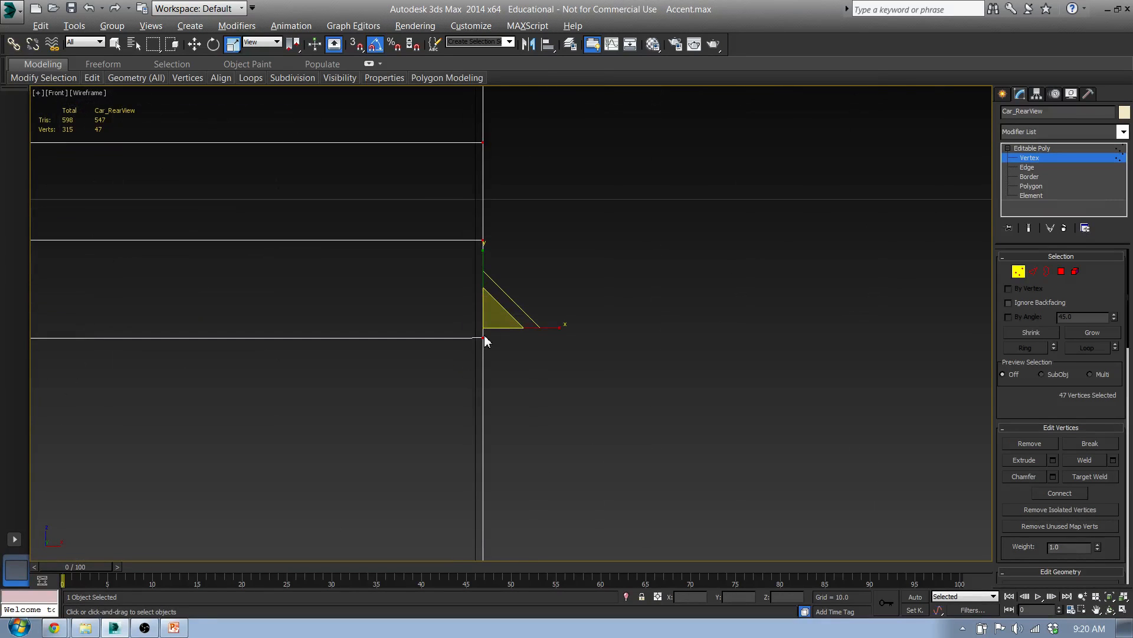
scroll(484, 342, "up", 3)
scroll(502, 358, "down", 10)
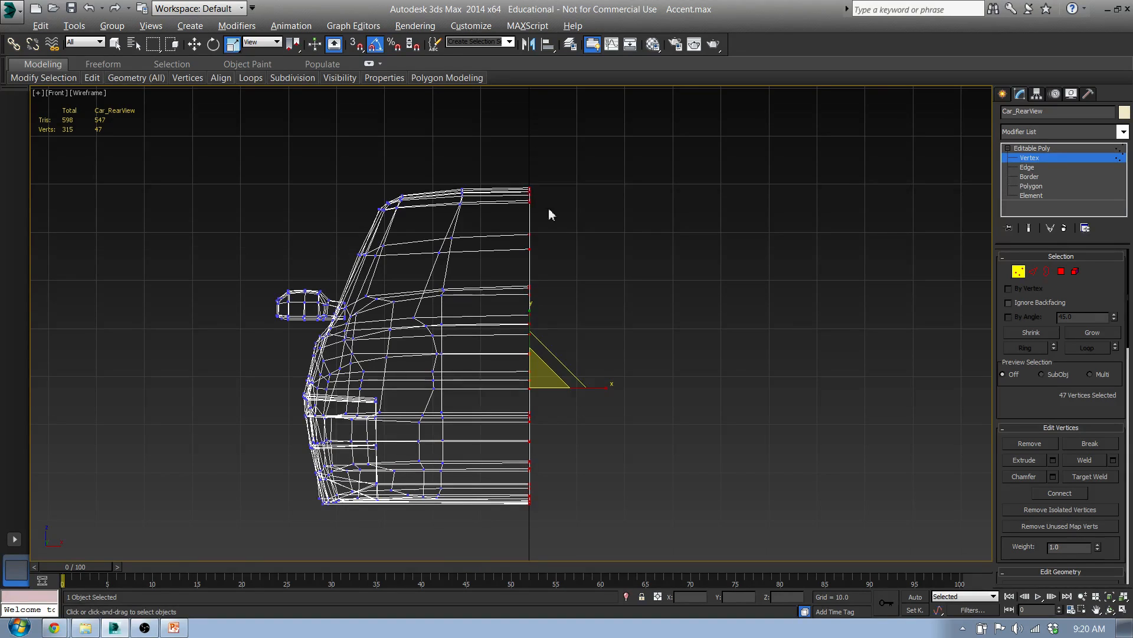
- Turn on 3D snapping and move the selected seam vertices along X onto the center grid line at X 0
key("w")
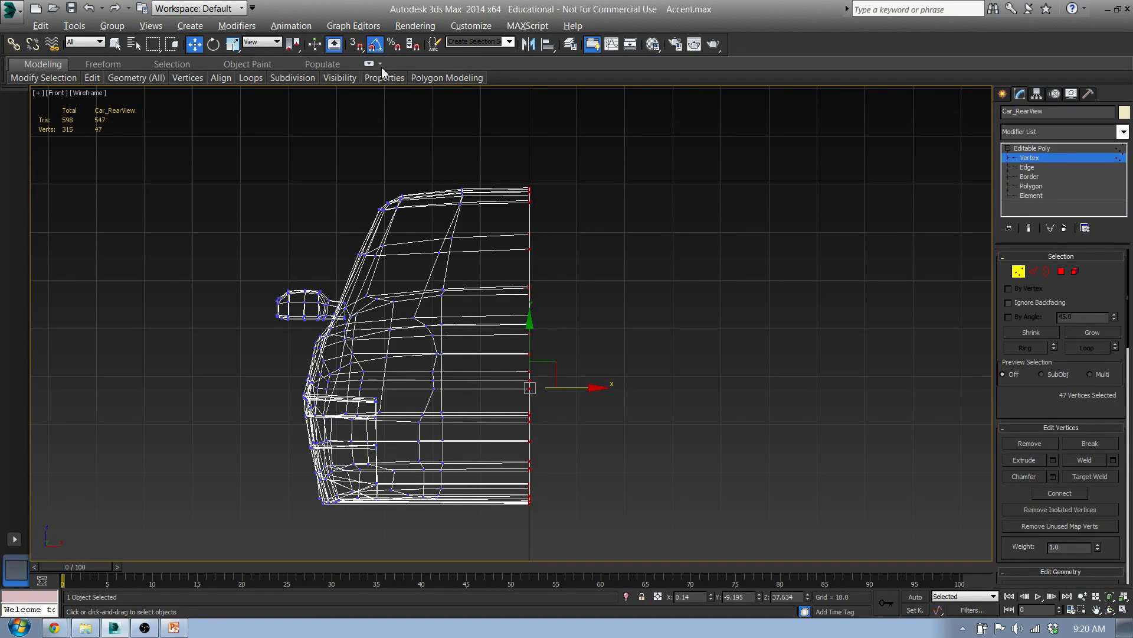
right_click(356, 45)
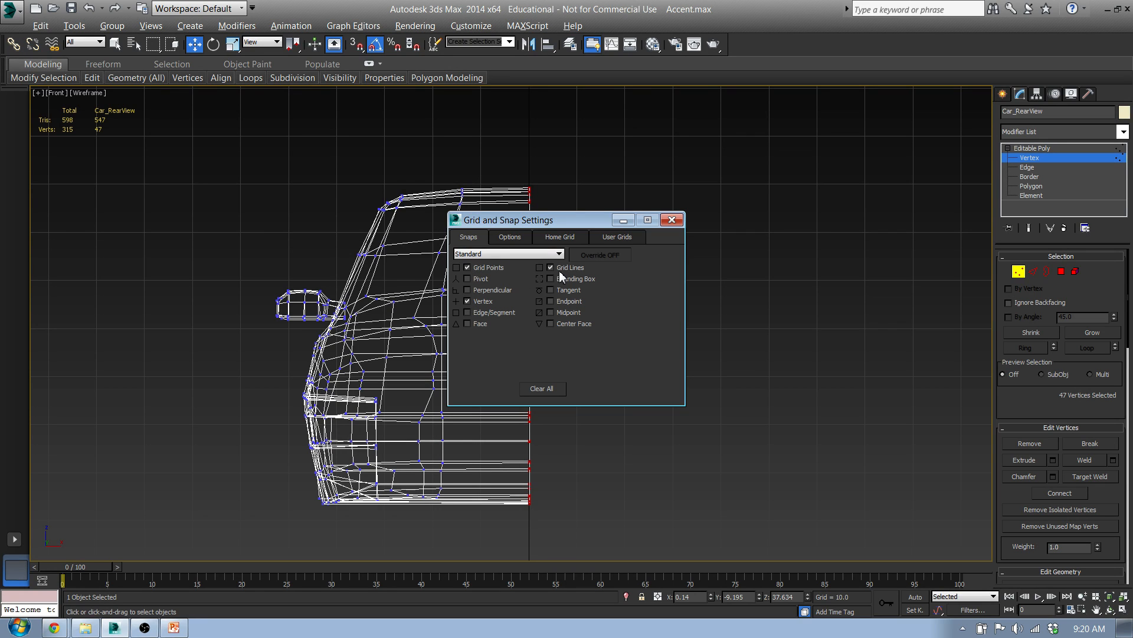
left_click(672, 220)
key("s")
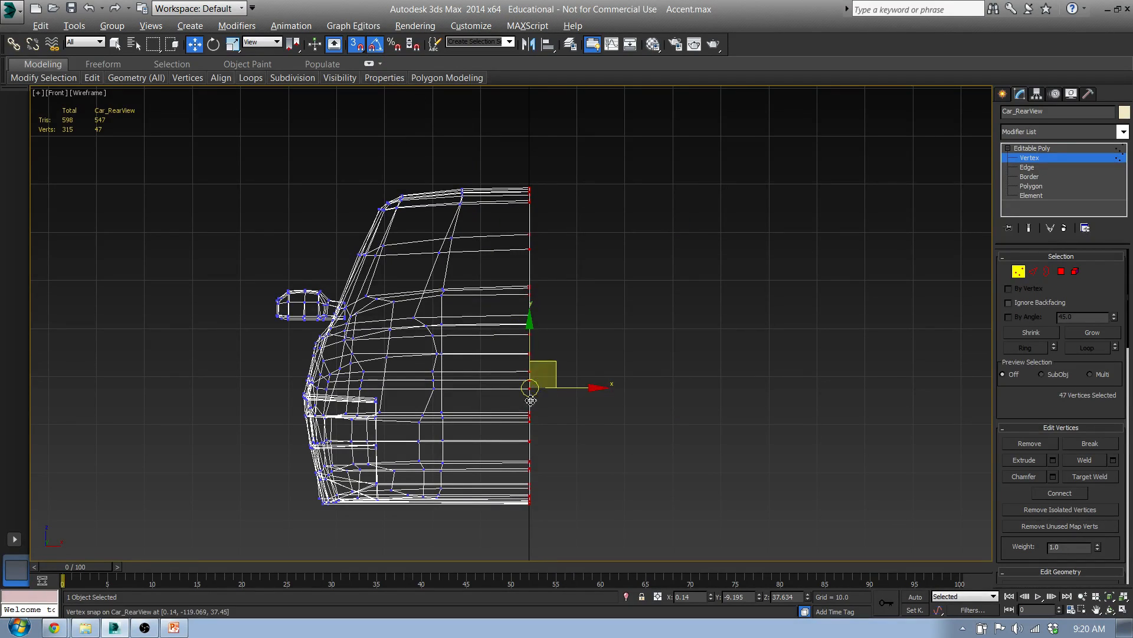
scroll(530, 401, "up", 8)
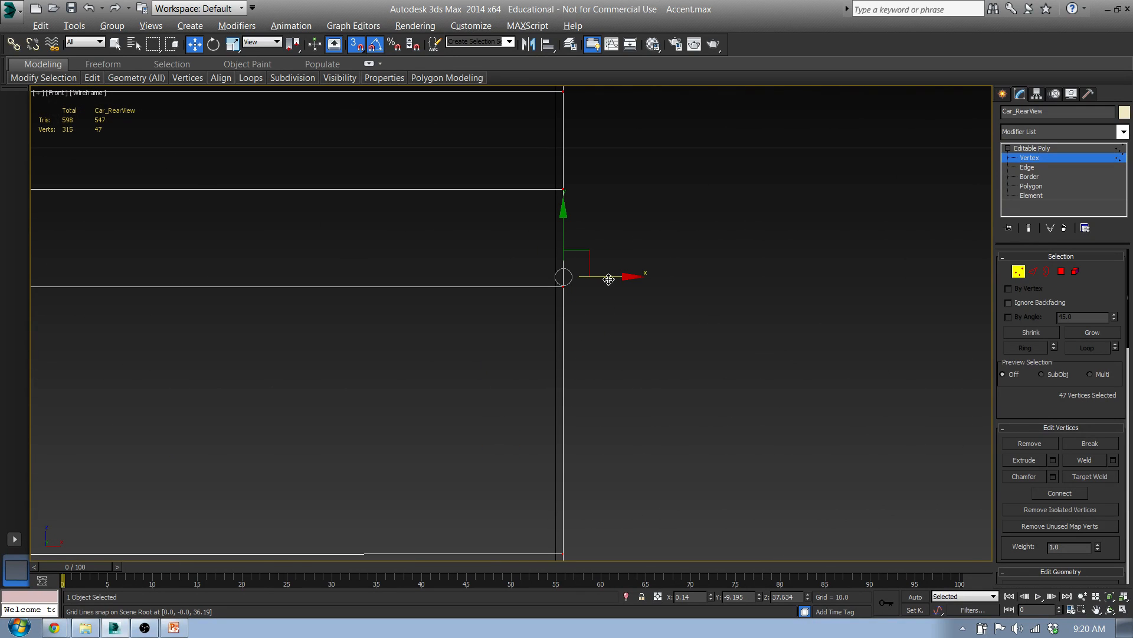
left_click_drag(608, 279, 558, 248)
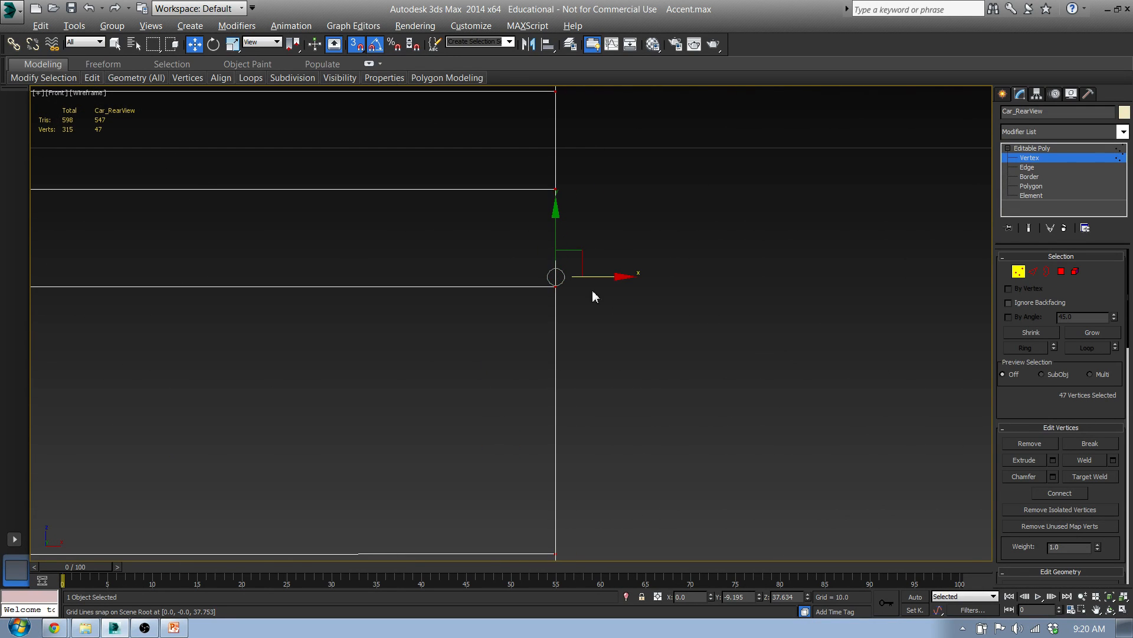
scroll(593, 297, "down", 10)
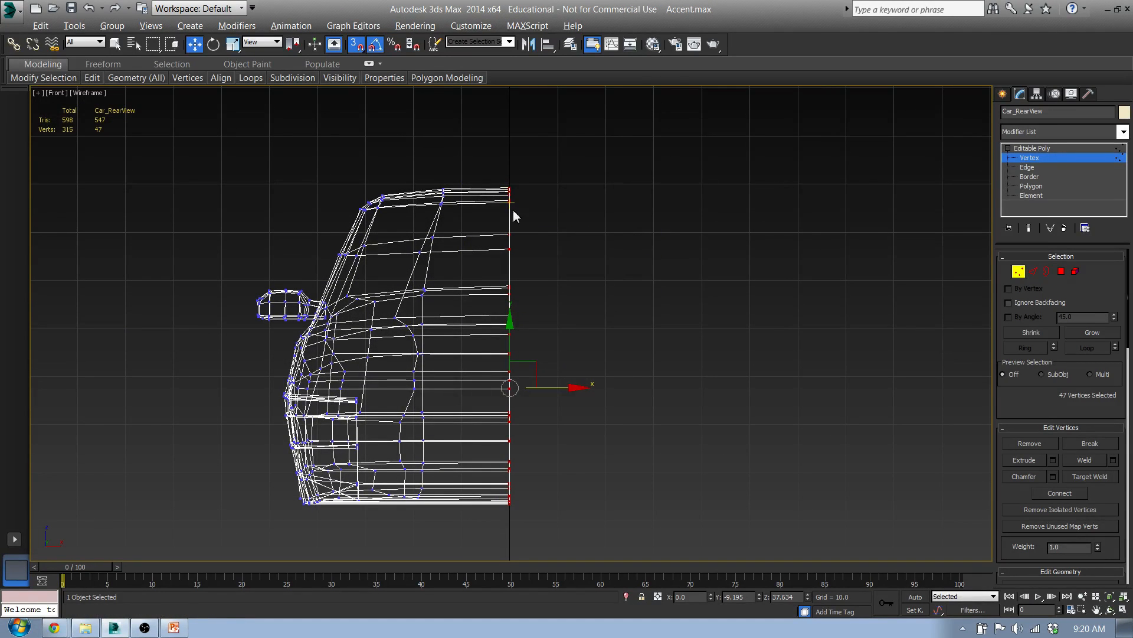
scroll(508, 203, "up", 5)
scroll(487, 187, "down", 6)
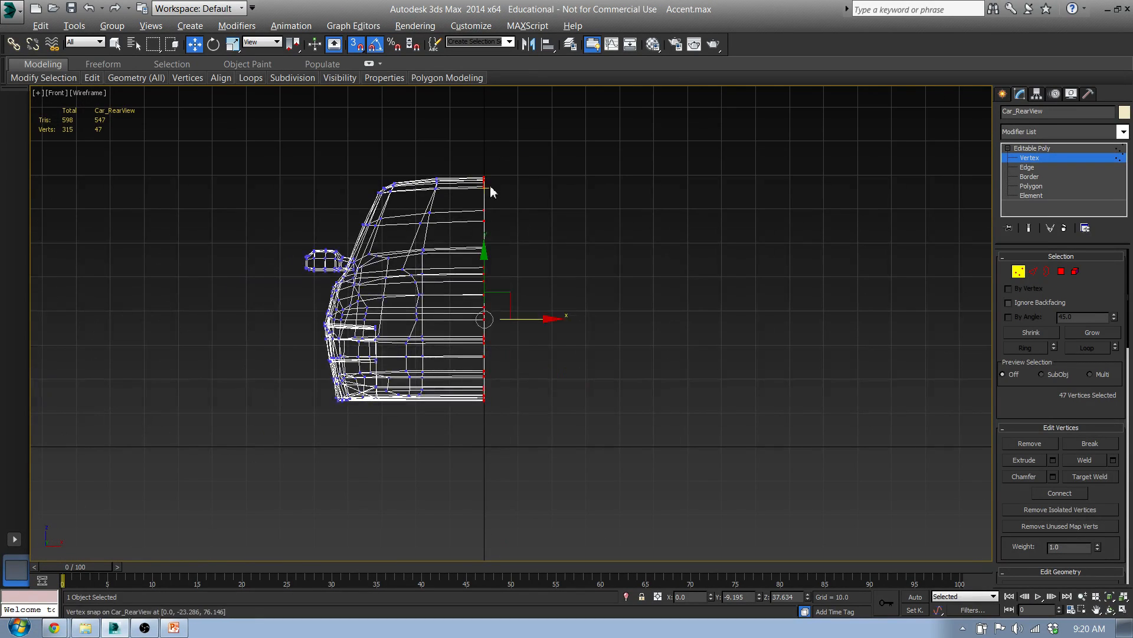
scroll(492, 180, "up", 7)
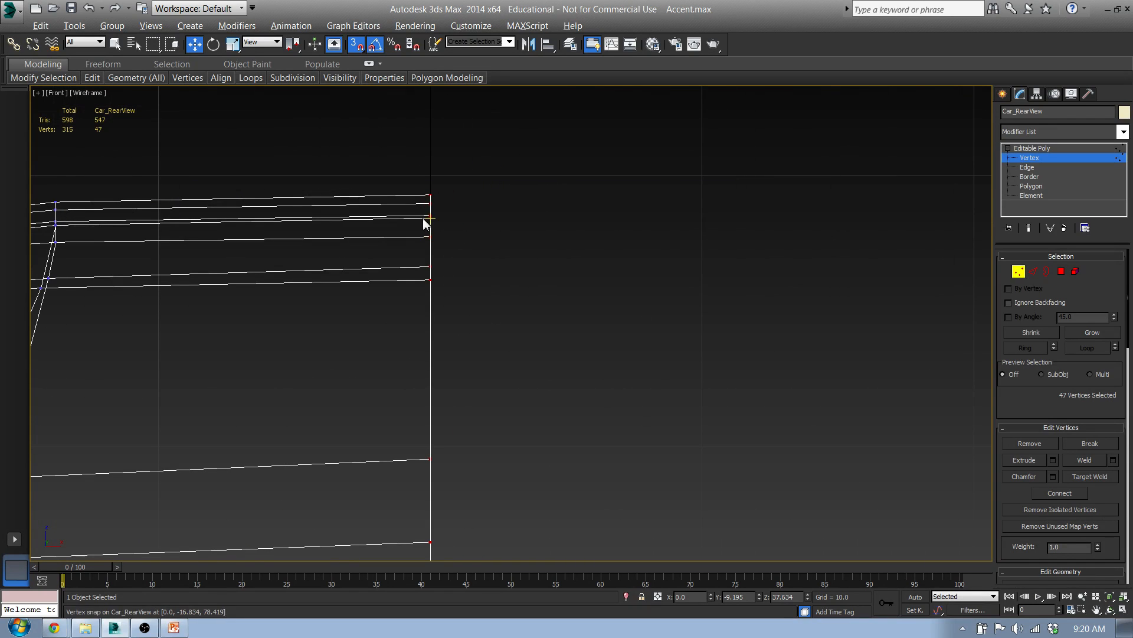
scroll(485, 182, "down", 6)
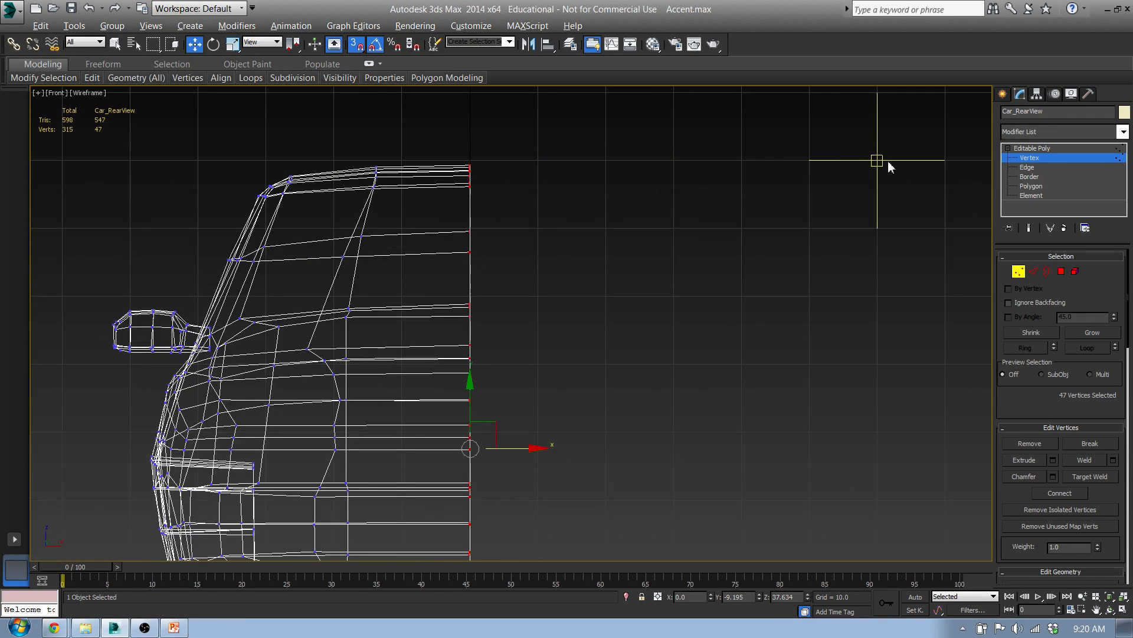
- Return to shaded display and delete the large flat polygon capping the car half's center side
left_click(1031, 157)
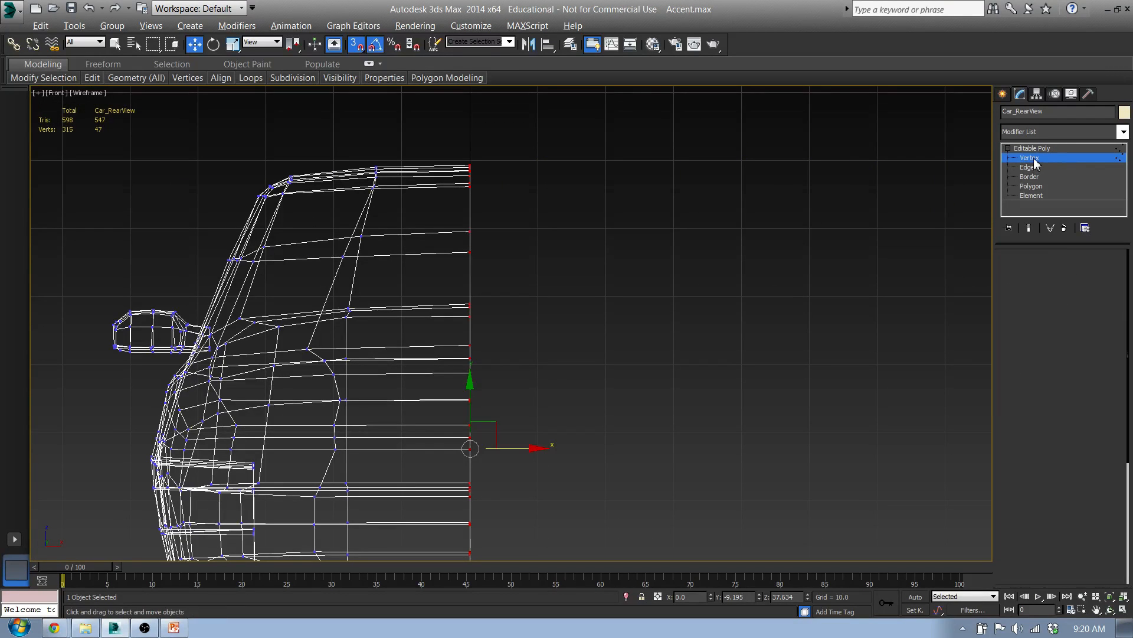
key("F3")
mouse_move(784, 296)
middle_mouse_down("alt")
mouse_move(606, 283)
mouse_move(567, 309)
mouse_move(604, 286)
mouse_move(513, 307)
mouse_move(531, 329)
mouse_move(573, 279)
mouse_move(462, 294)
middle_mouse_up("alt")
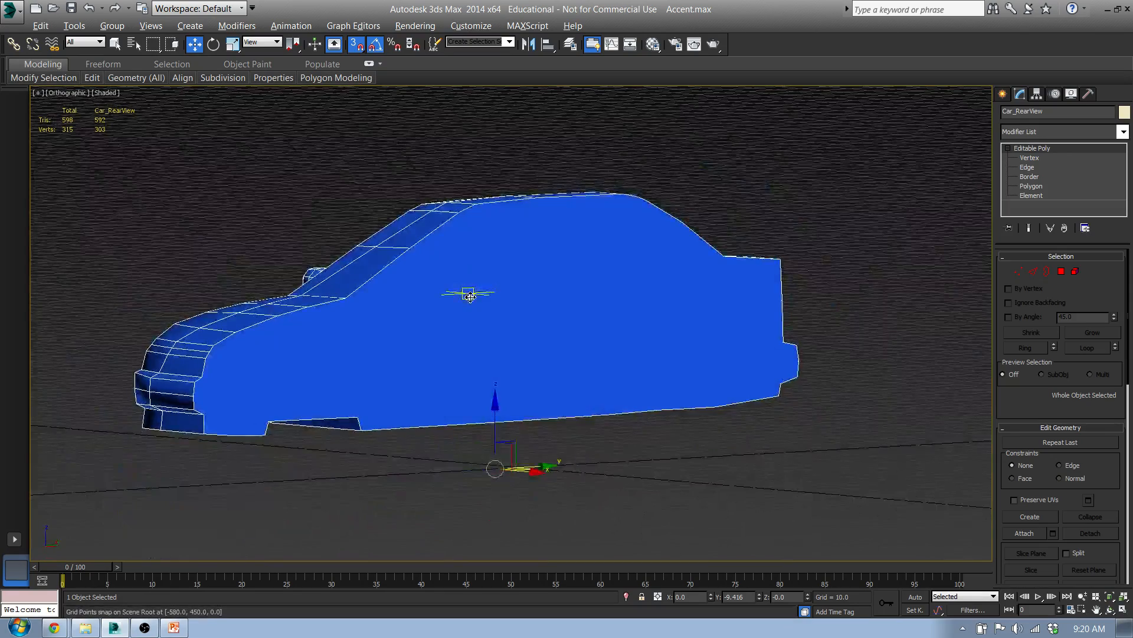
left_click(1062, 273)
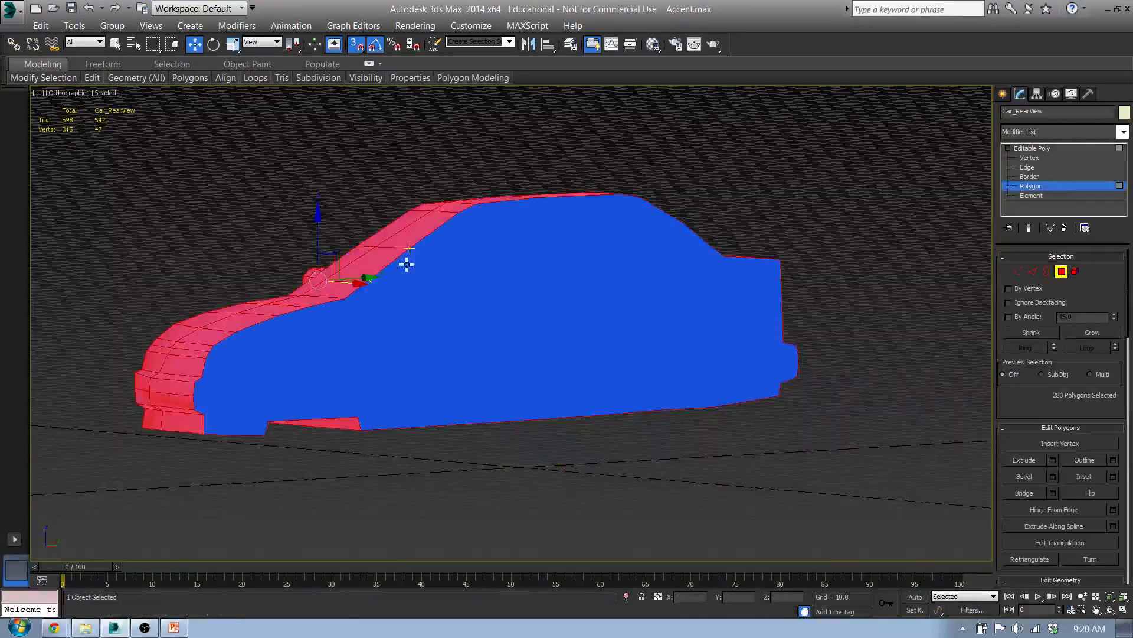
left_click(514, 309)
mouse_move(374, 338)
middle_mouse_down("alt")
mouse_move(464, 345)
mouse_move(387, 306)
mouse_move(380, 351)
middle_mouse_up("alt")
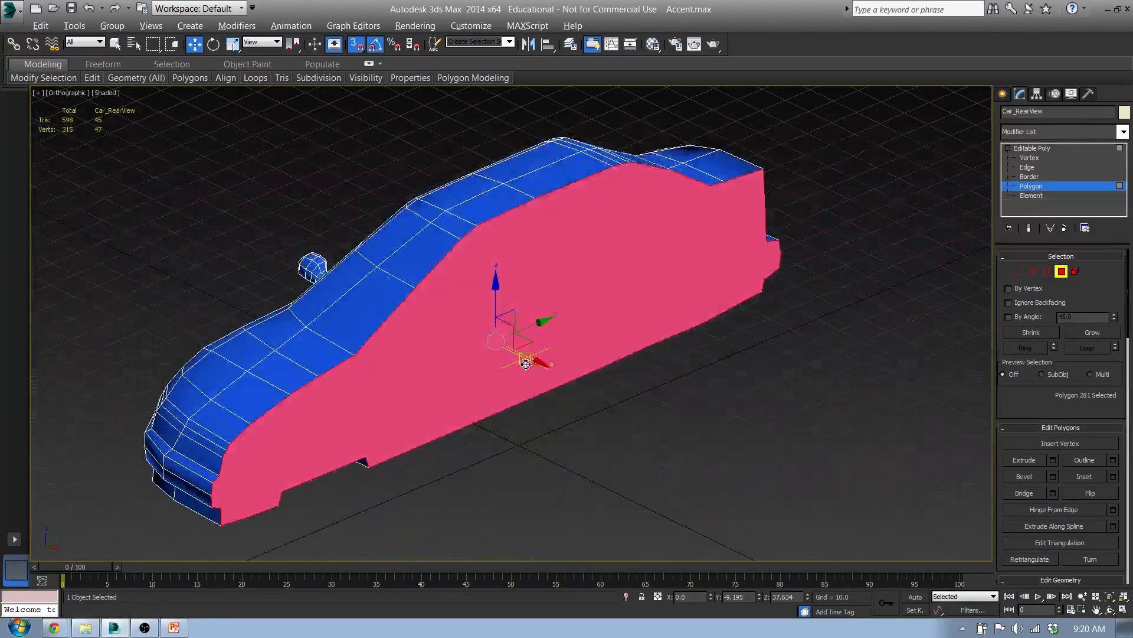
key("Delete")
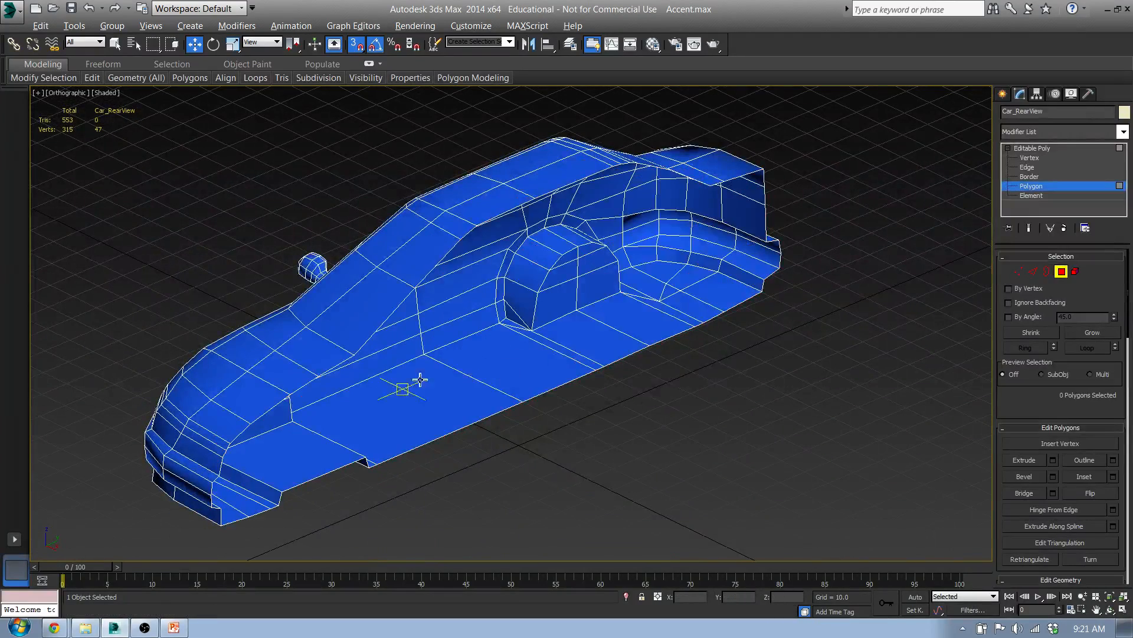
middle_click_drag(391, 399, 513, 271, "alt")
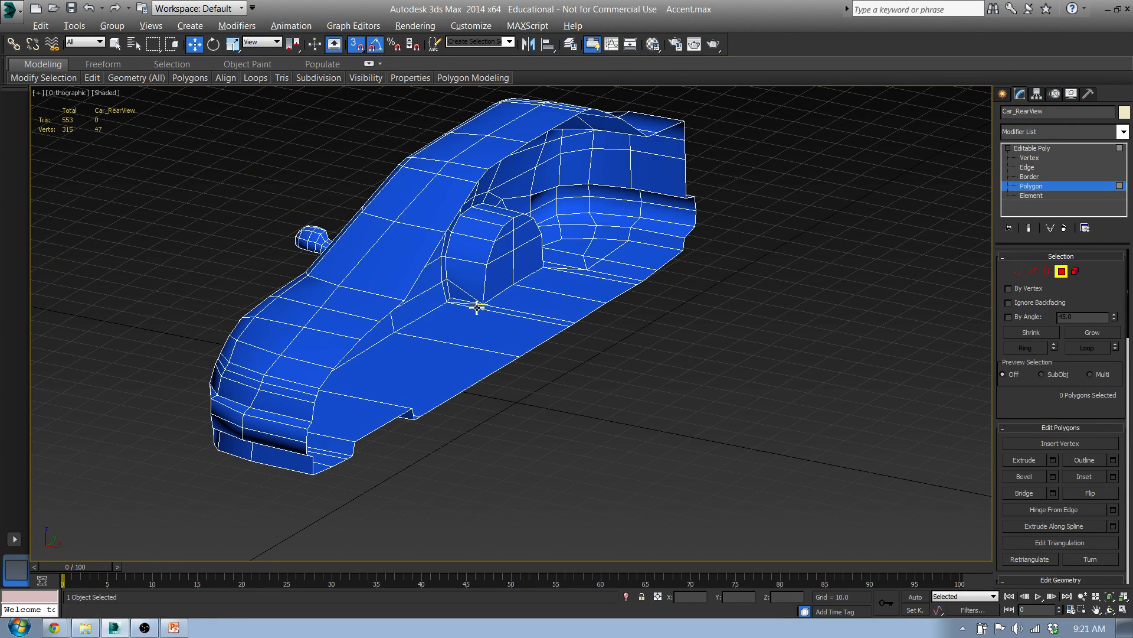
middle_click_drag(425, 362, 454, 381)
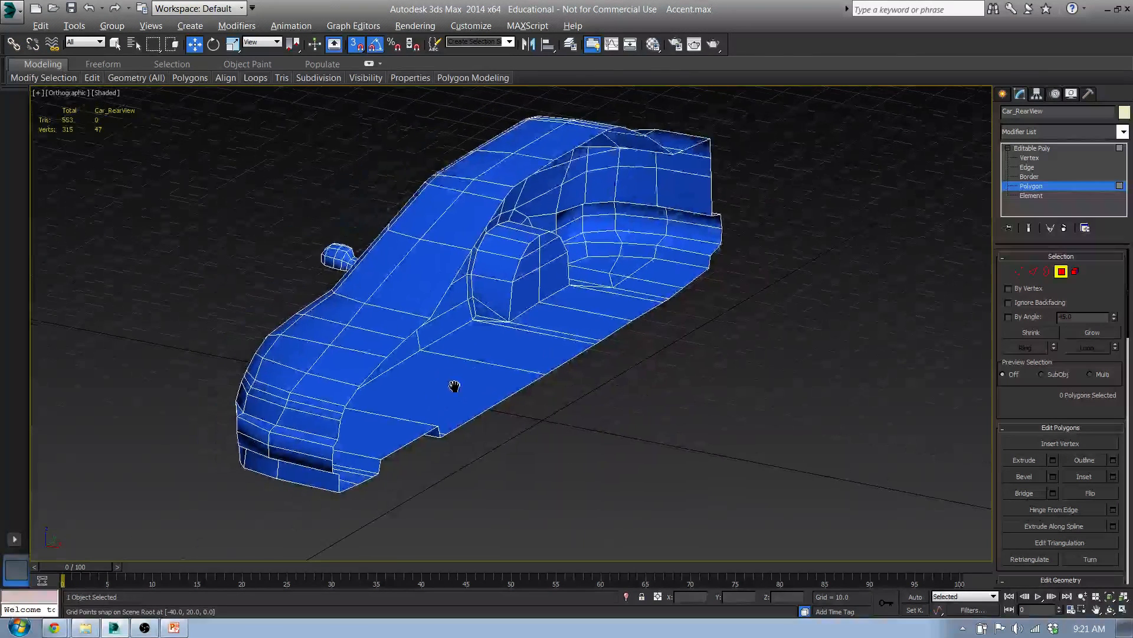
- In the front view, leave polygon mode and move the whole car half along X to 10
key("f")
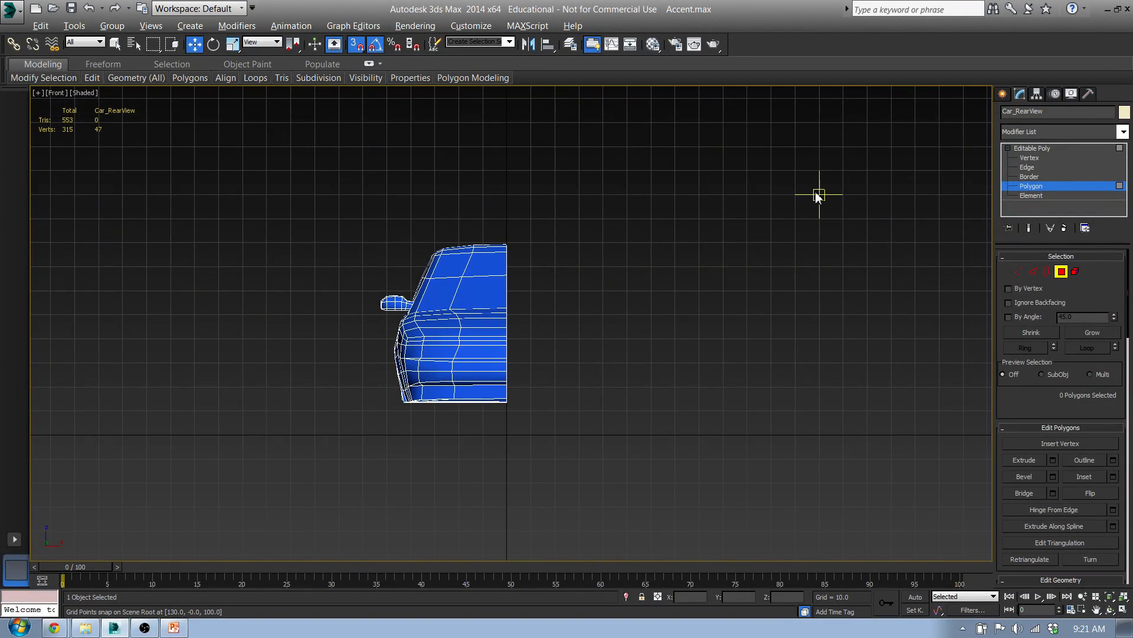
left_click(1061, 271)
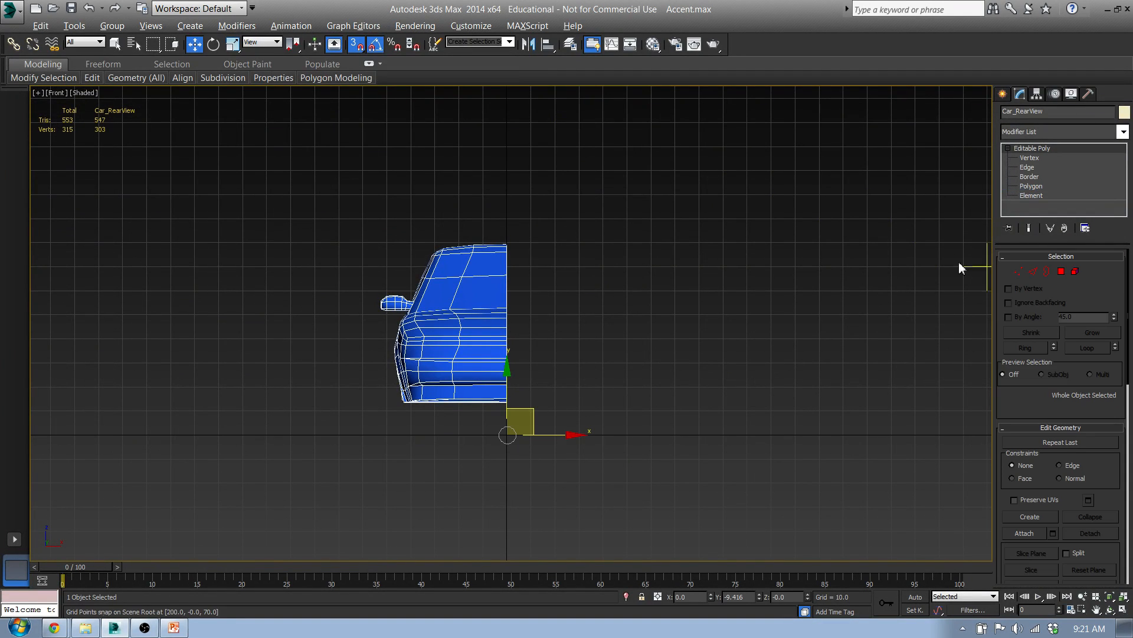
left_click(812, 318)
left_click(503, 370)
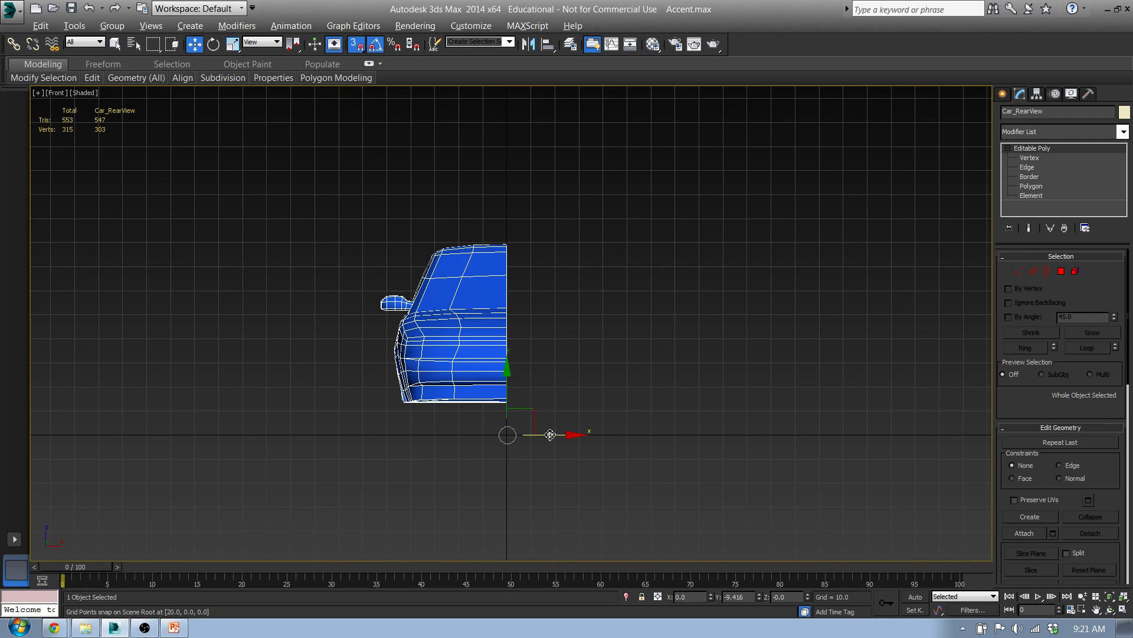
left_click_drag(551, 436, 542, 434)
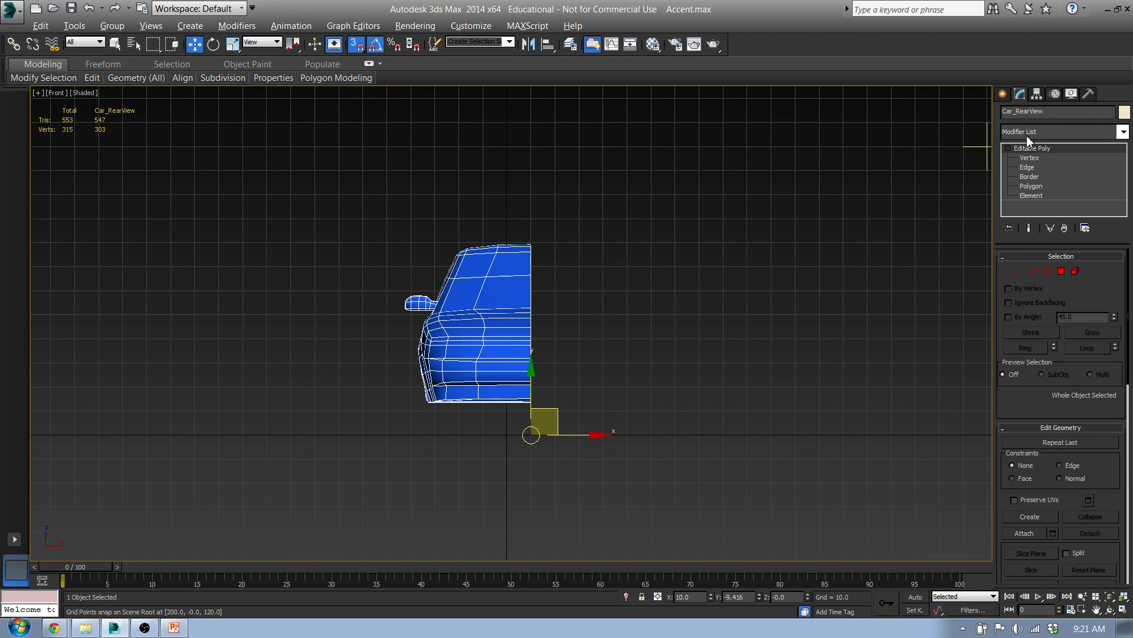
- Enable Affect Pivot Only to check the car half's pivot against its center edge, and turn the mode off
left_click(1037, 93)
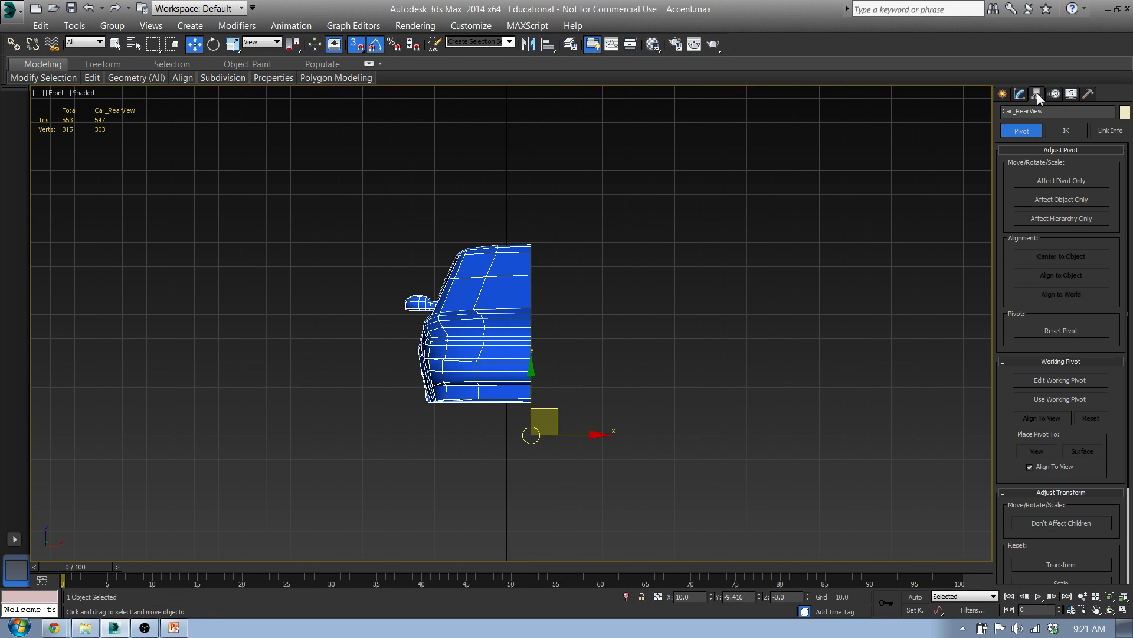
left_click(1072, 180)
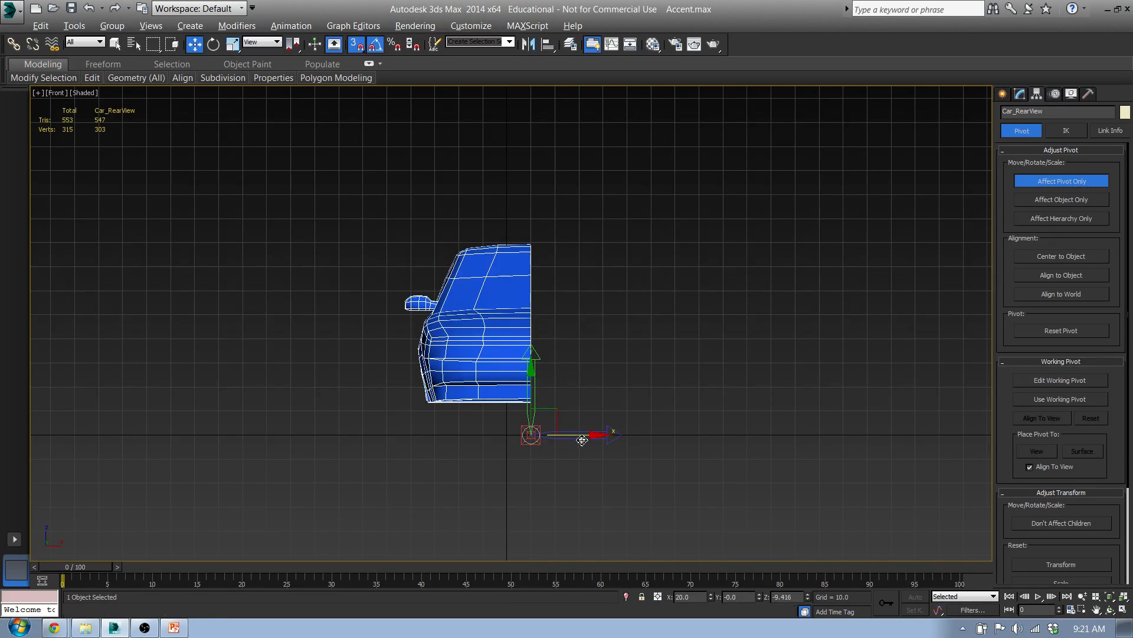
left_click_drag(582, 440, 563, 362)
scroll(528, 413, "up", 5)
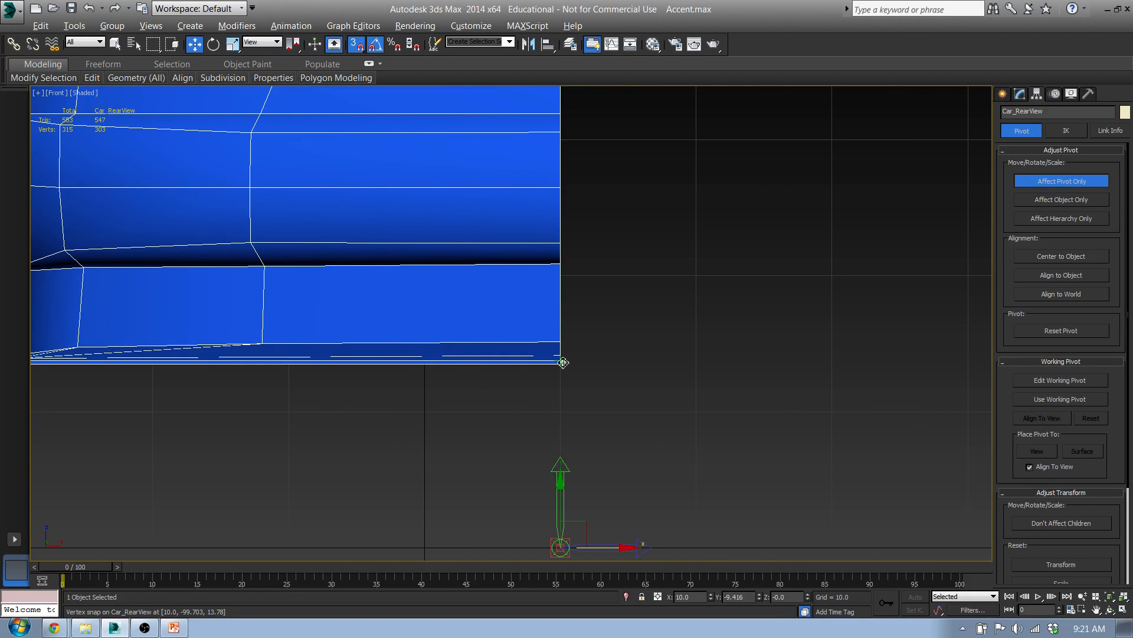
left_click(1061, 180)
- Move the whole car half along X to 0 so its open edge sits on the center grid line
left_click_drag(602, 549, 428, 556)
middle_click_drag(467, 326, 440, 403)
scroll(440, 404, "down", 2)
scroll(452, 332, "down", 5)
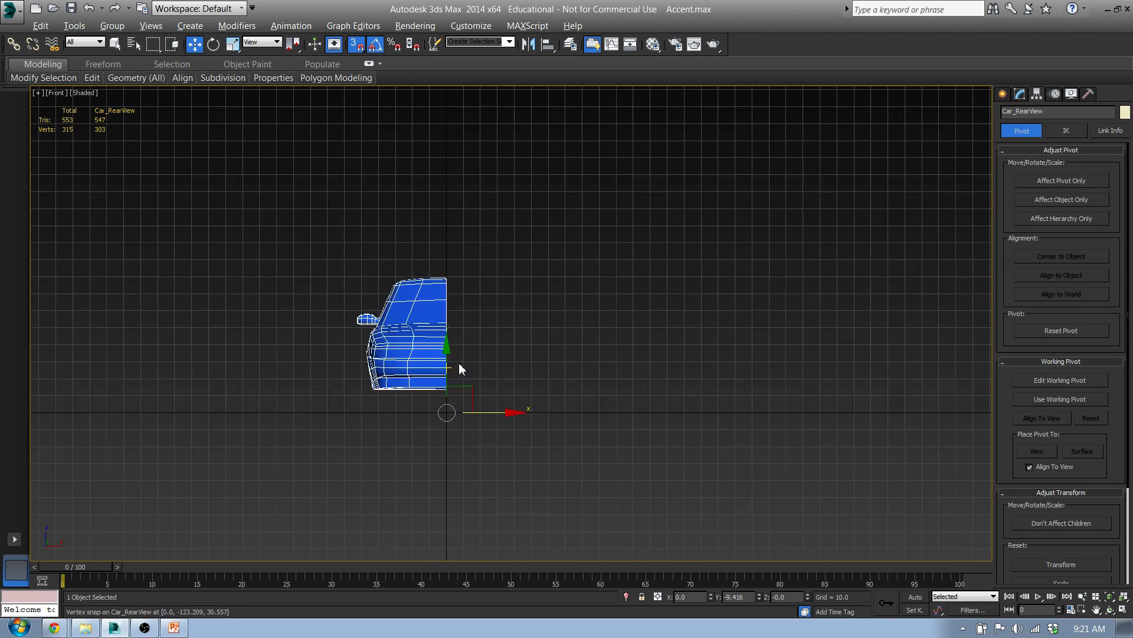
scroll(452, 332, "up", 4)
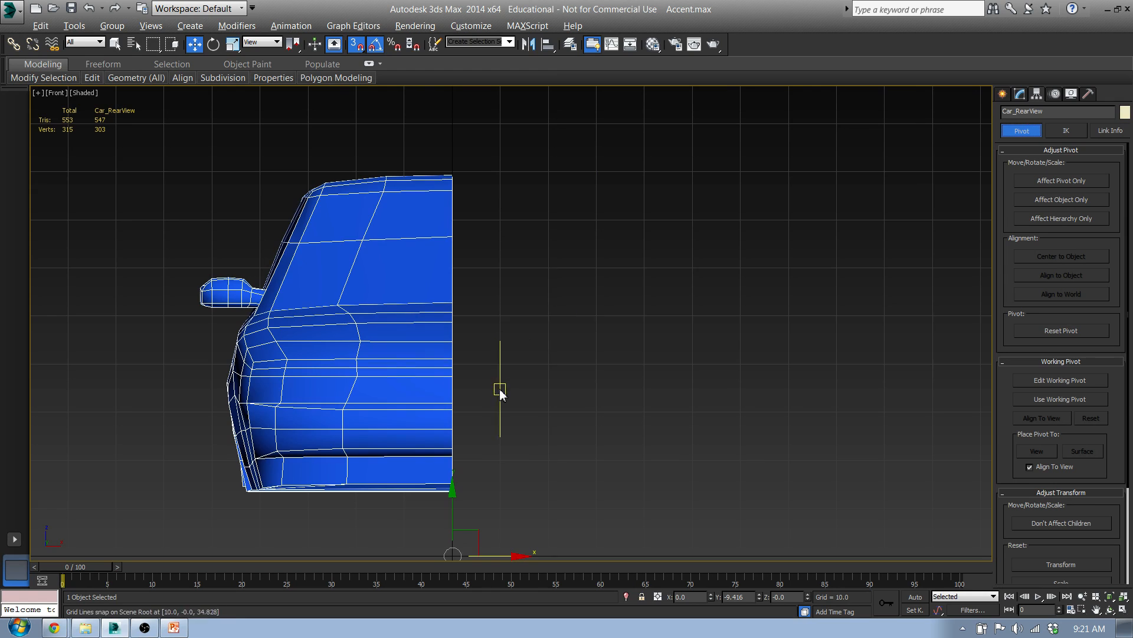
scroll(539, 307, "down", 3)
scroll(519, 428, "up", 5)
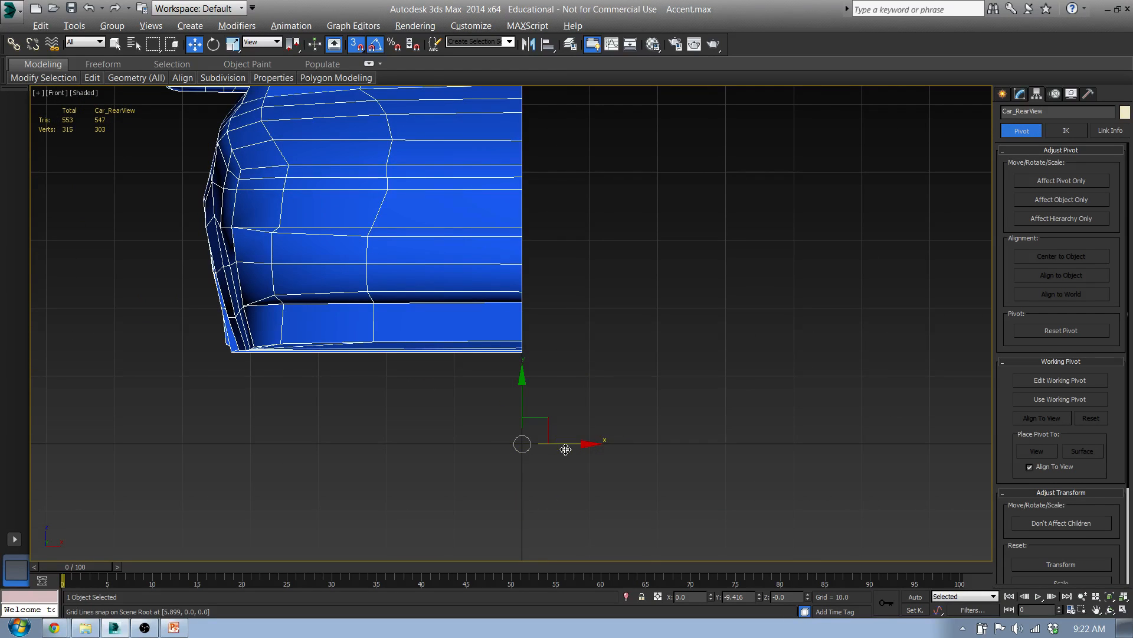
mouse_move(524, 434)
left_mouse_down()
mouse_move(588, 434)
mouse_move(525, 432)
mouse_move(522, 443)
left_mouse_up()
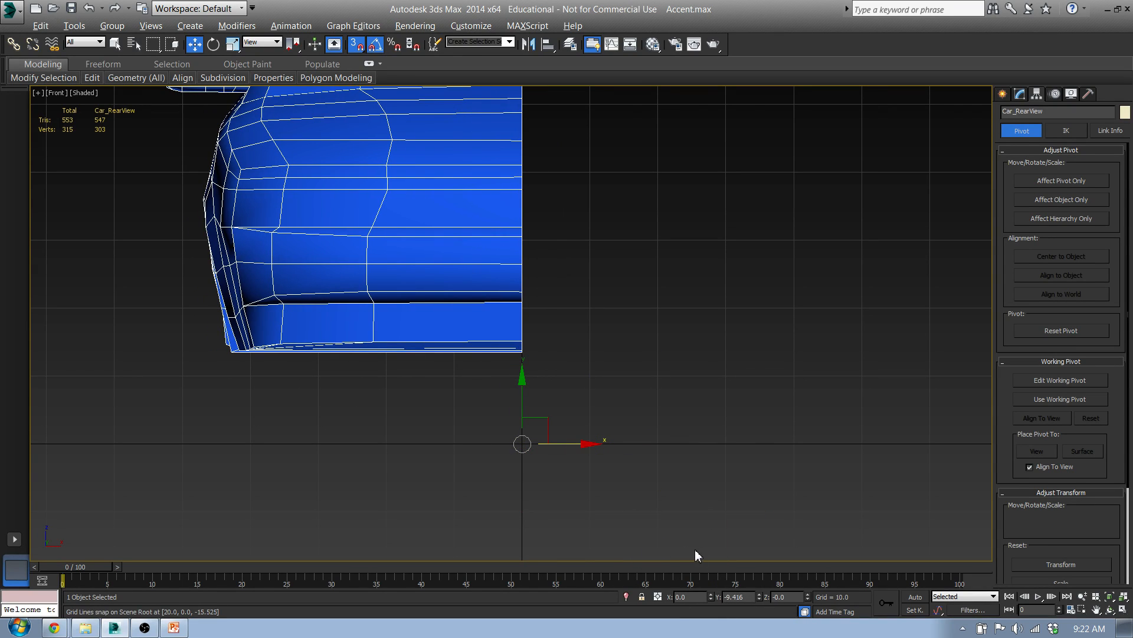
- Reset the car half's Y position to 0 and return to the front view
middle_click_drag(587, 475, 552, 468, "alt")
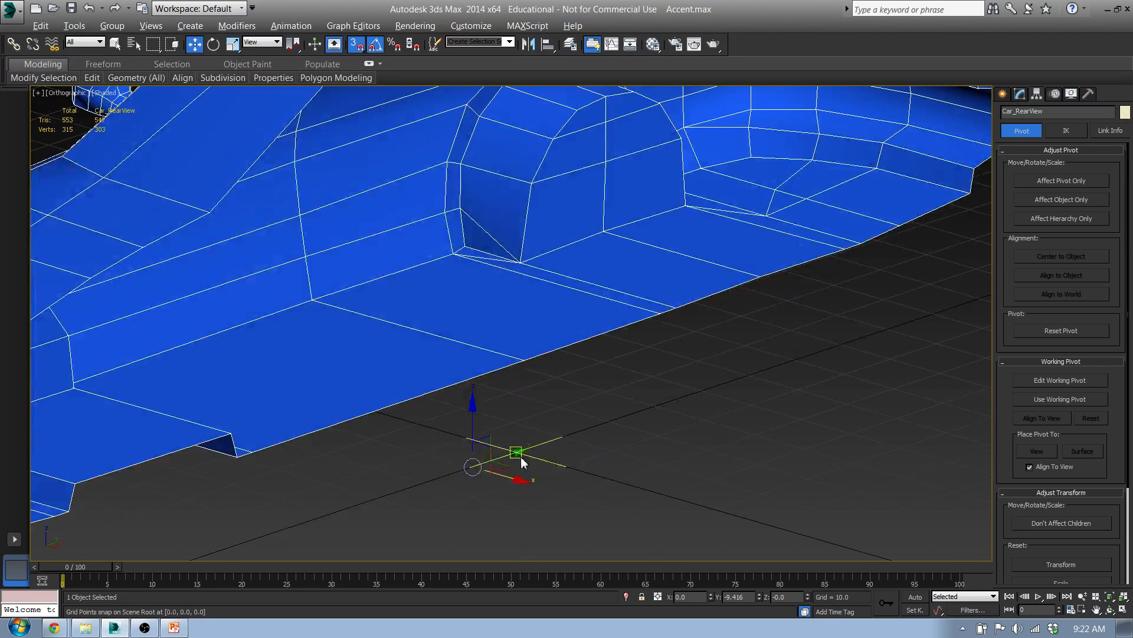
right_click(761, 597)
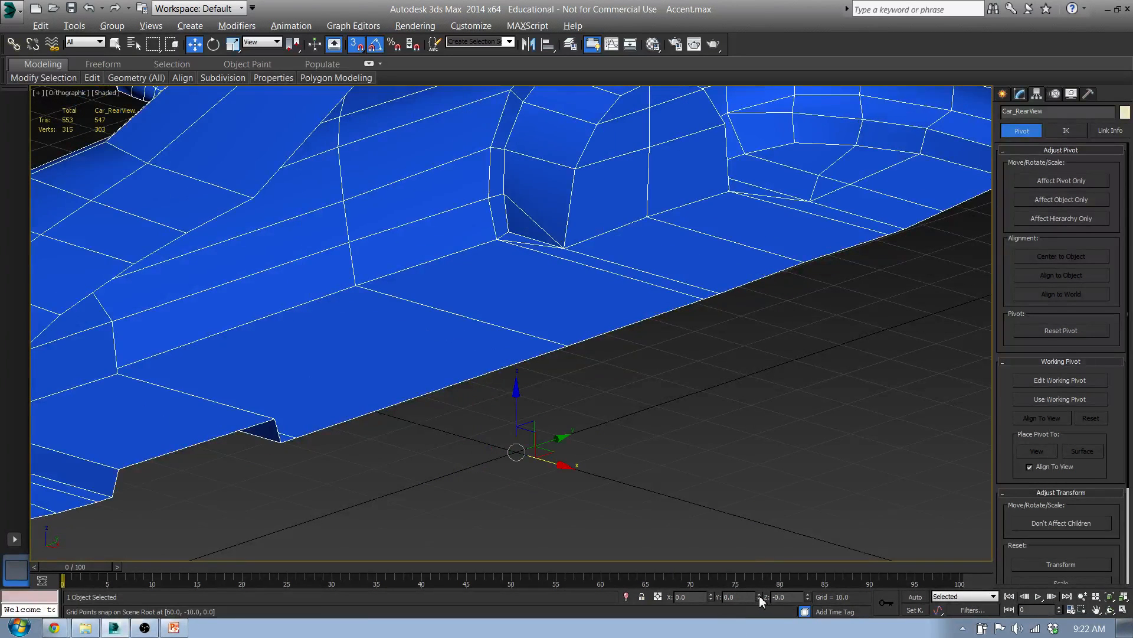
middle_click_drag(584, 460, 622, 426)
key("f")
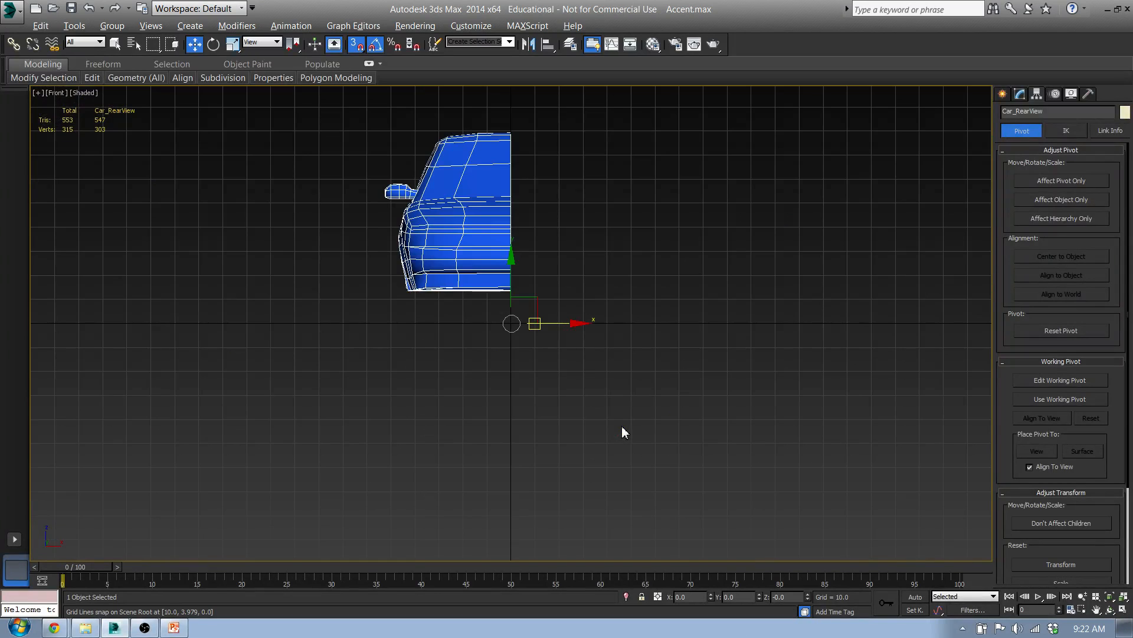
- Start mirroring the car half, preview the Y, Z, YZ, ZX and XY axes, and settle on the X axis
left_click(529, 45)
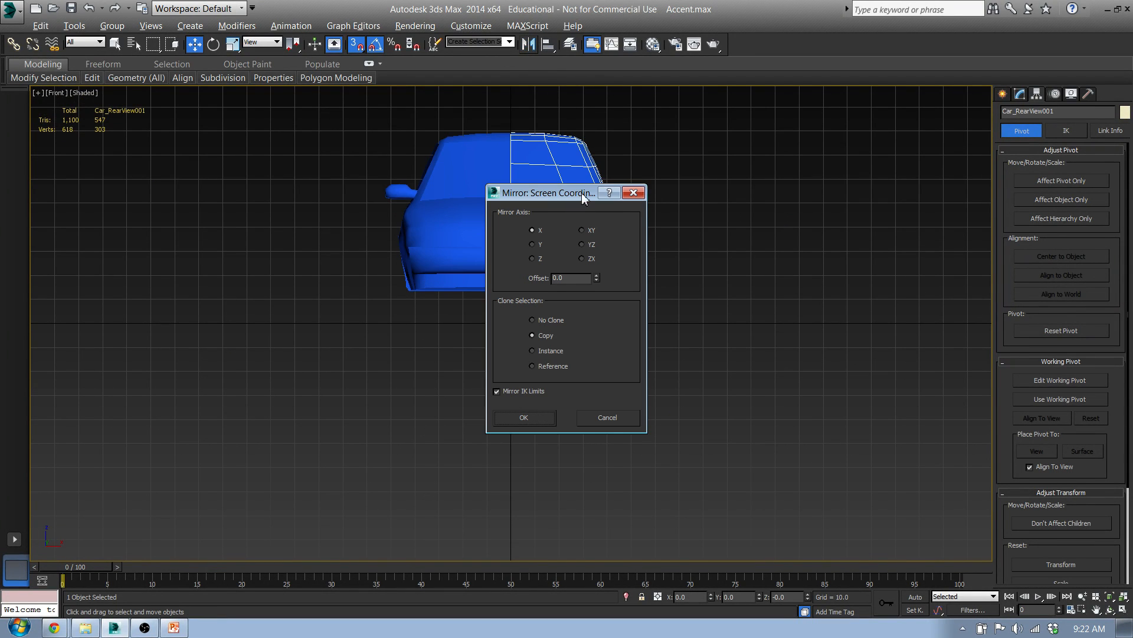
left_click_drag(582, 192, 313, 221)
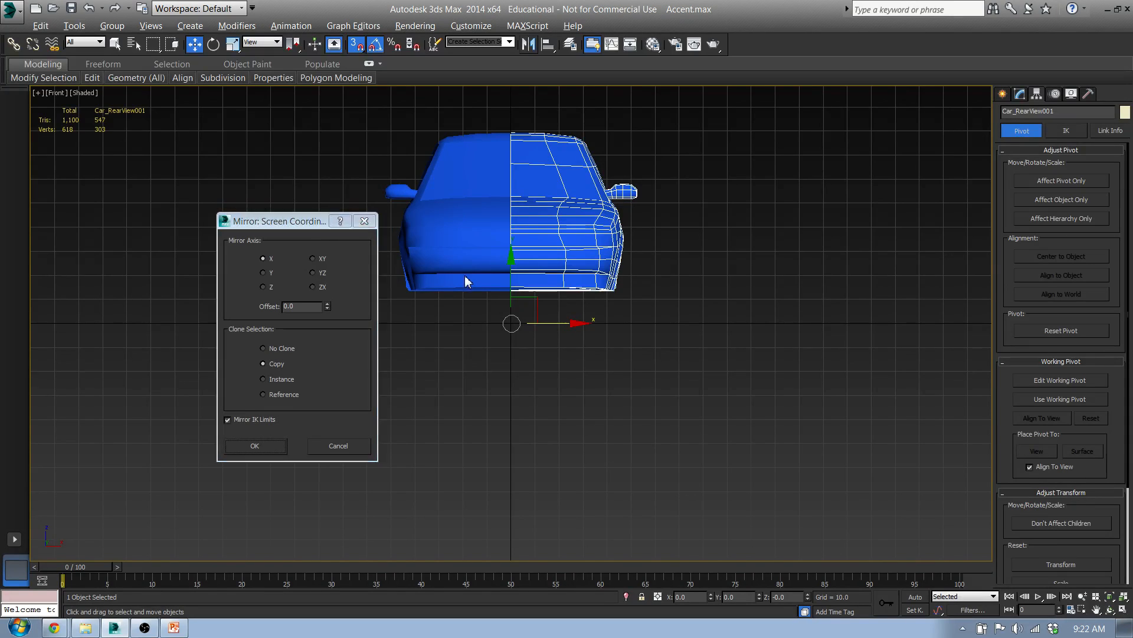
left_click(263, 273)
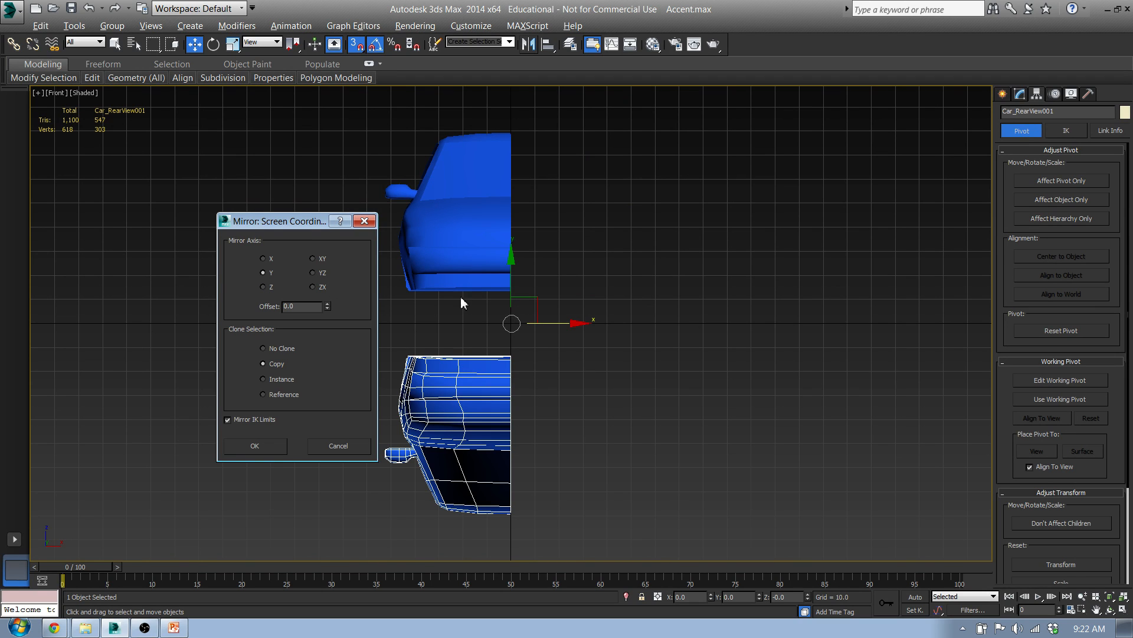
left_click(264, 287)
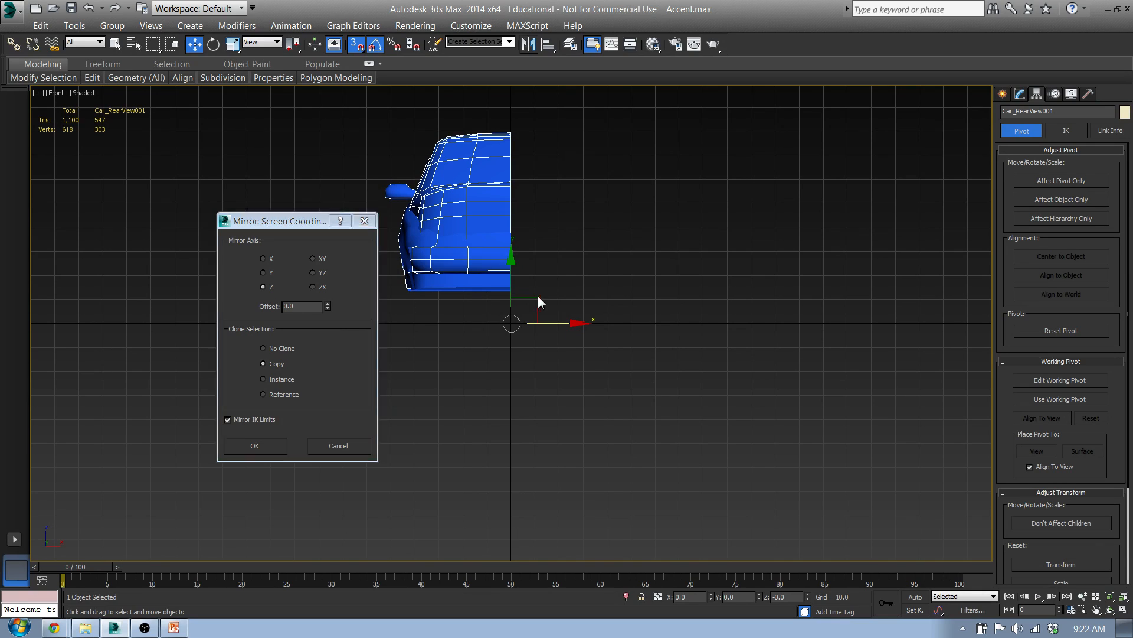
left_click(314, 287)
left_click(314, 273)
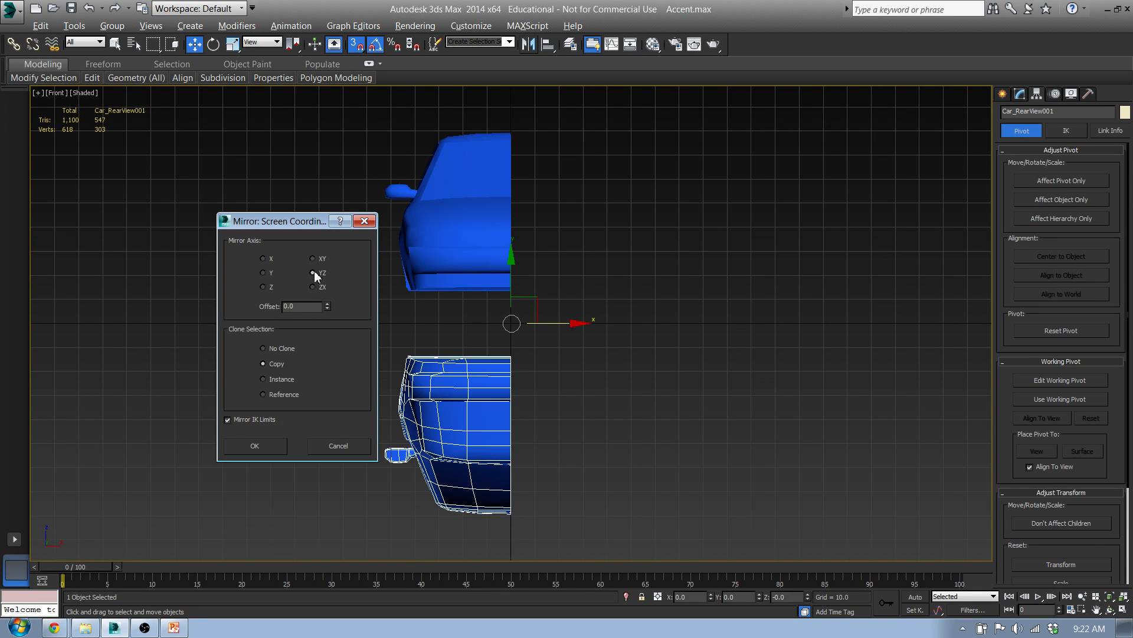
left_click(313, 288)
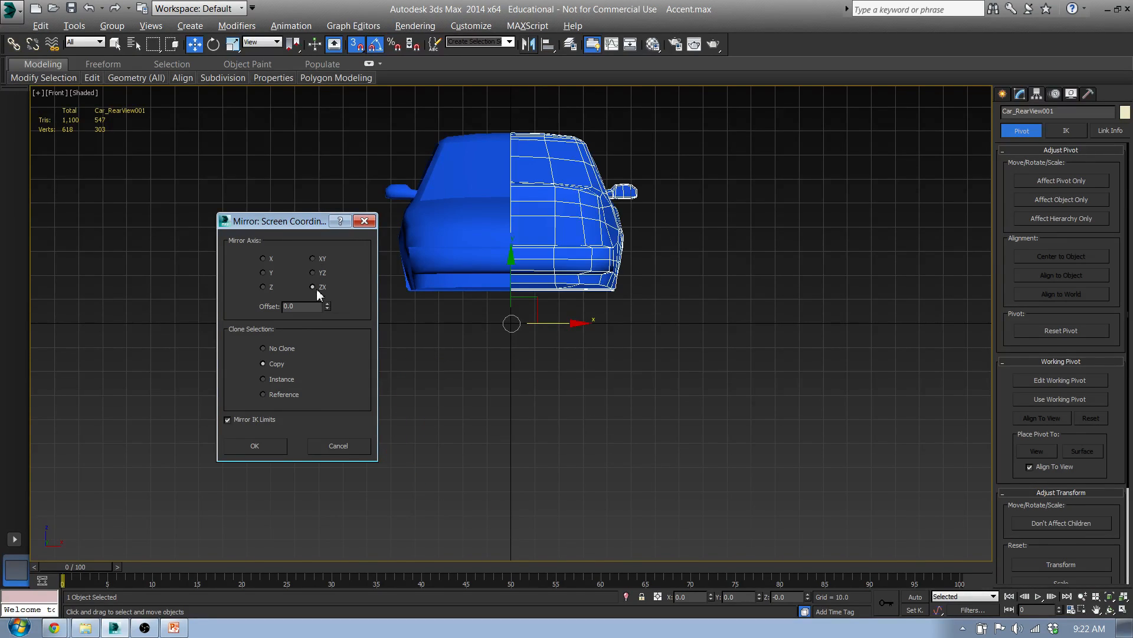
left_click(313, 259)
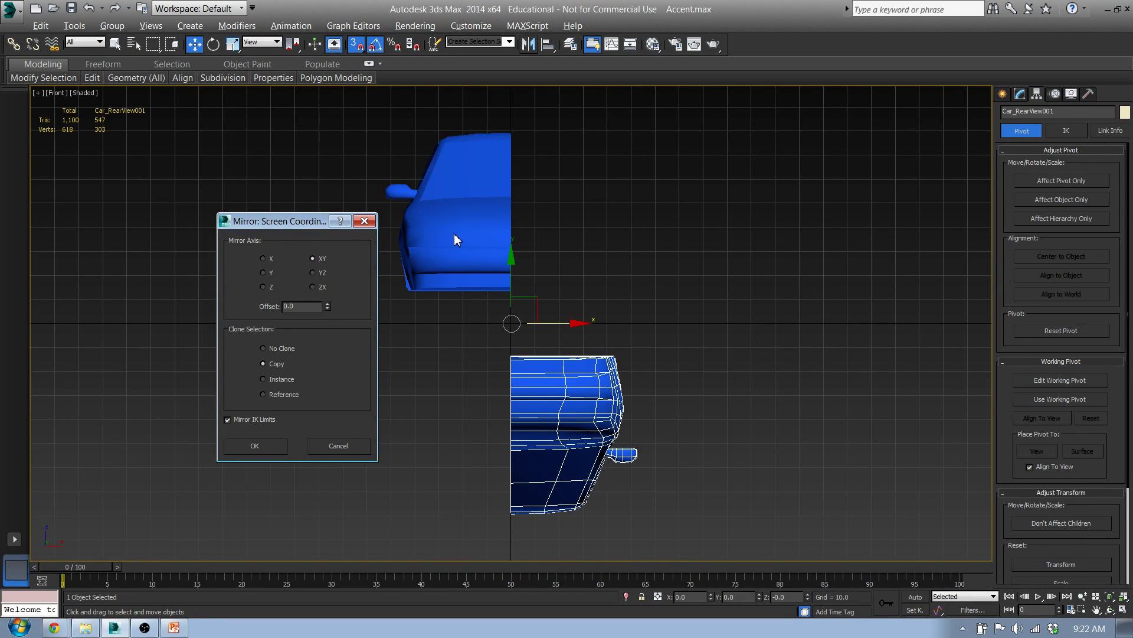
left_click(264, 259)
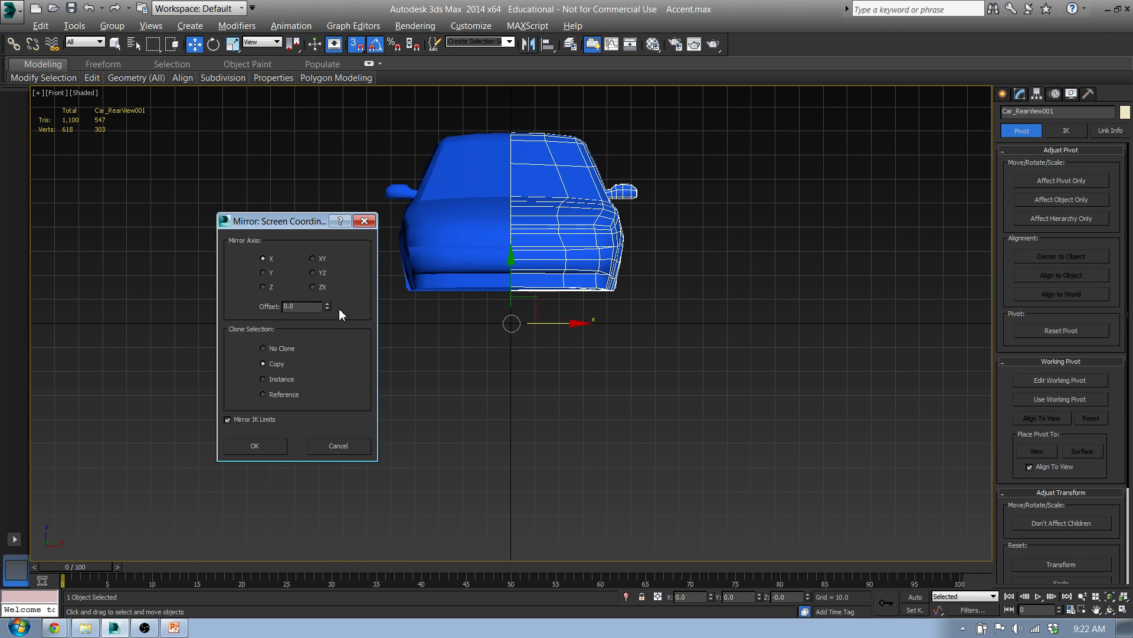
- Try a mirror offset of 8.67 and the No Clone option, and create the mirrored copy of the car half with offset 0
left_click_drag(326, 311, 329, 426)
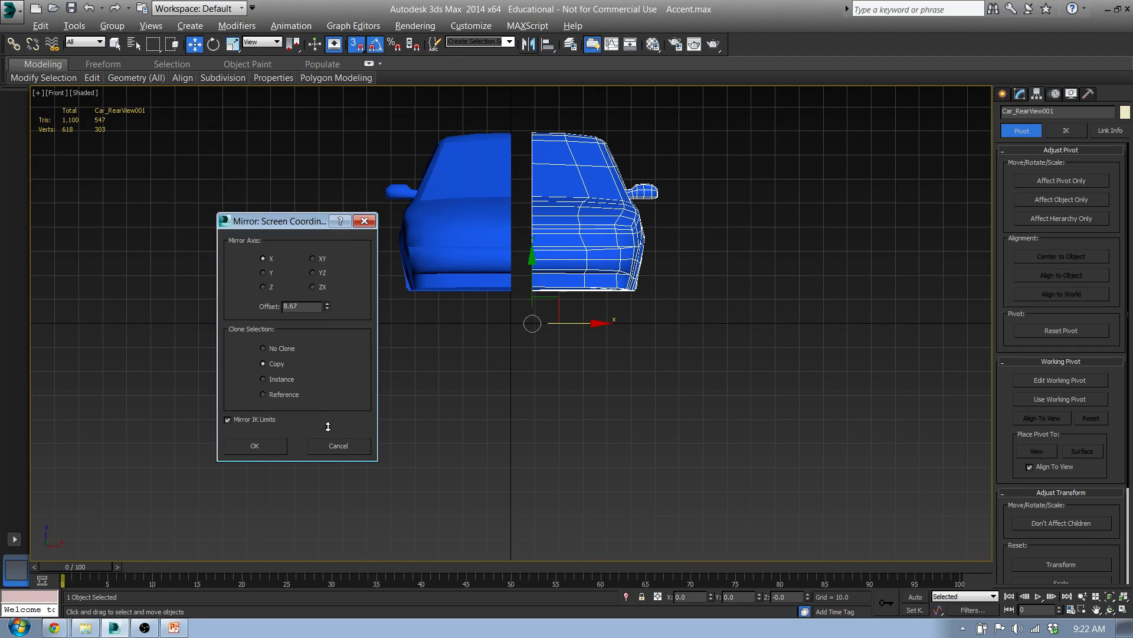
right_click(328, 306)
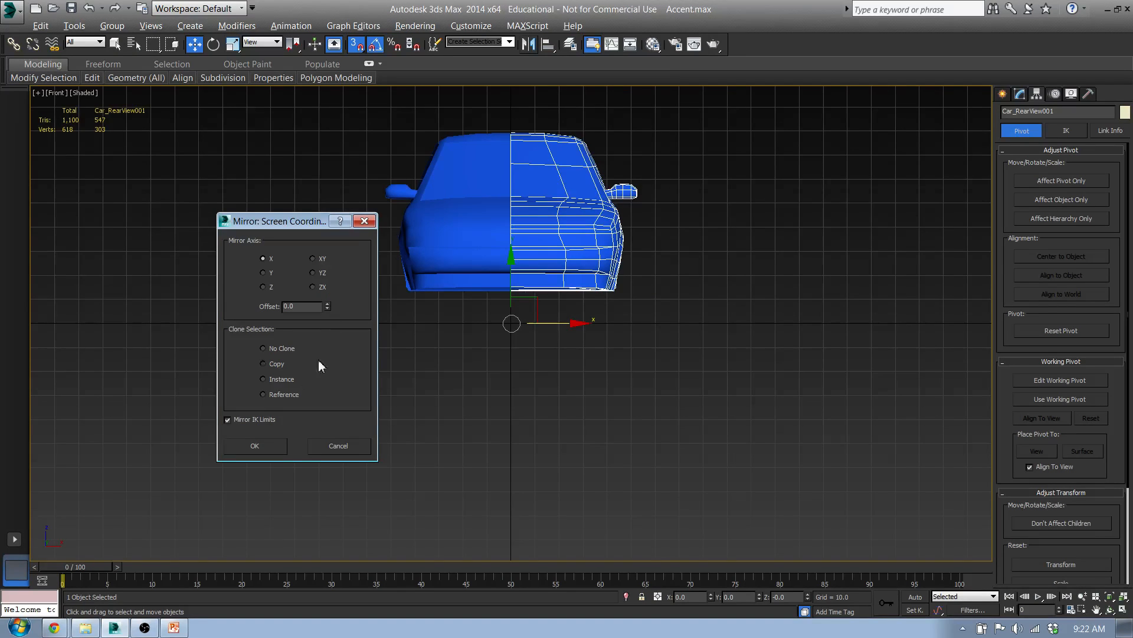
left_click(263, 348)
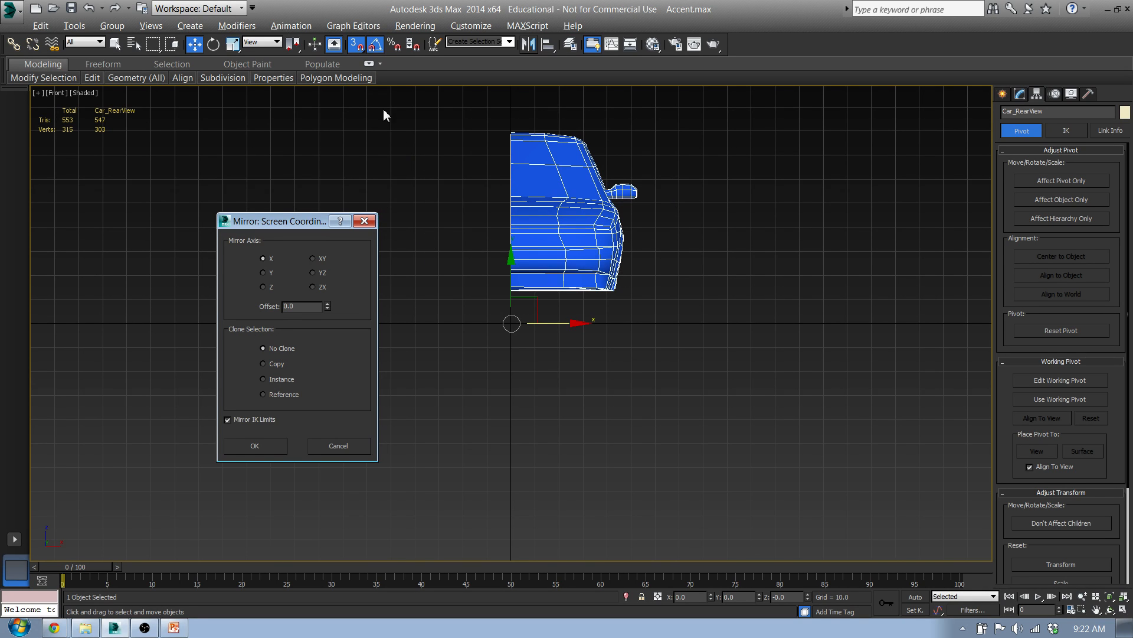
left_click(276, 364)
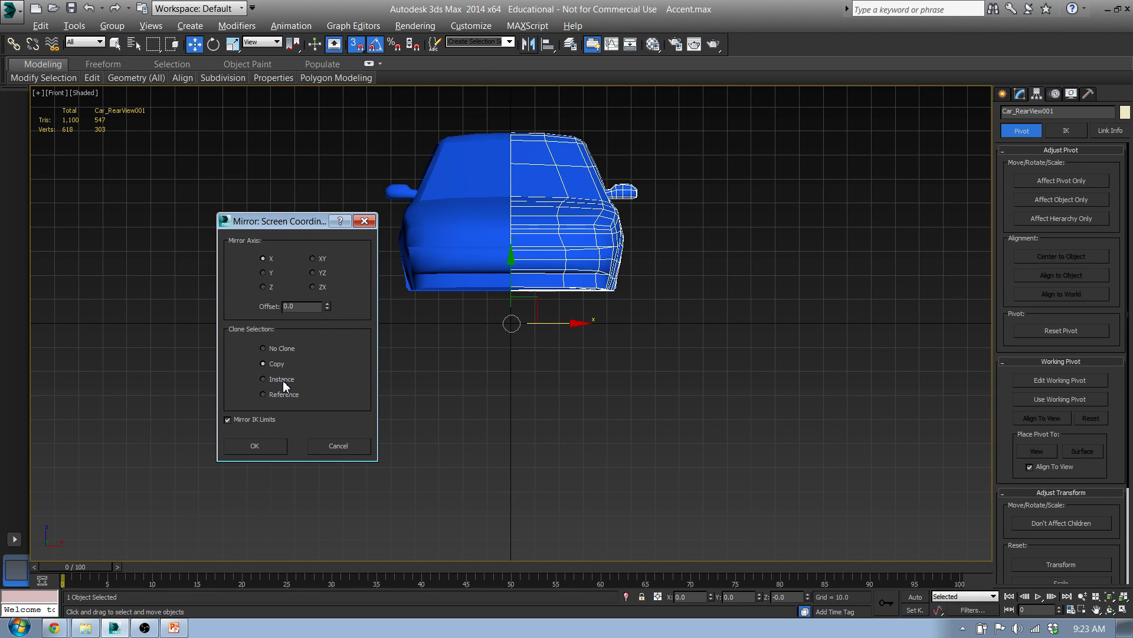
left_click(282, 380)
left_click(253, 447)
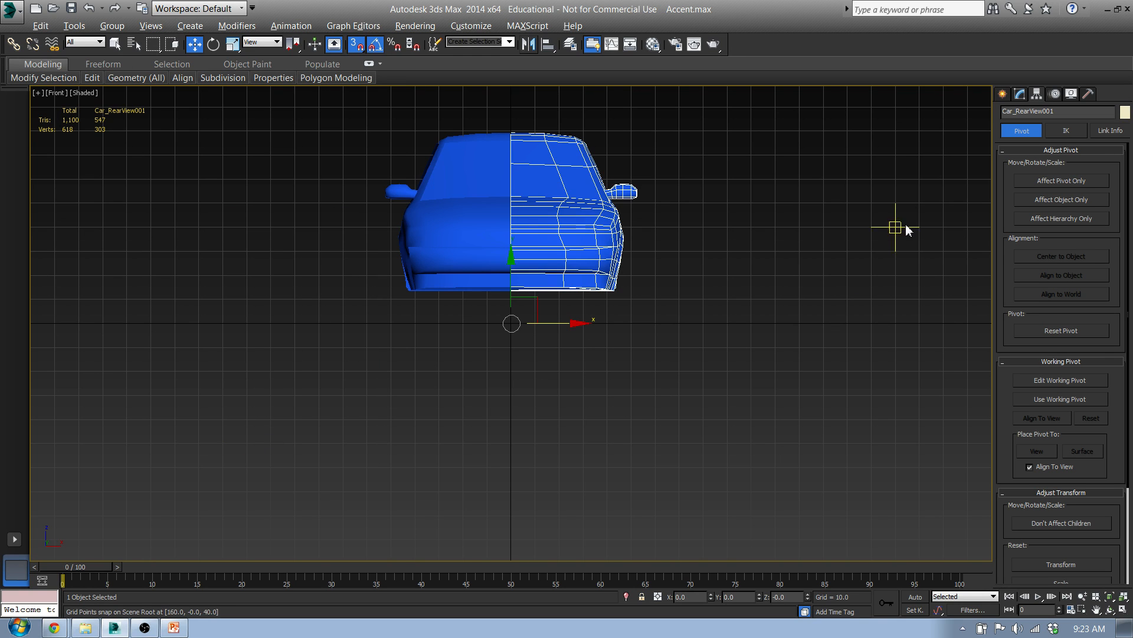
- Undo the accidental shift of the original car half along X
middle_click_drag(637, 272, 617, 361)
left_click(1020, 94)
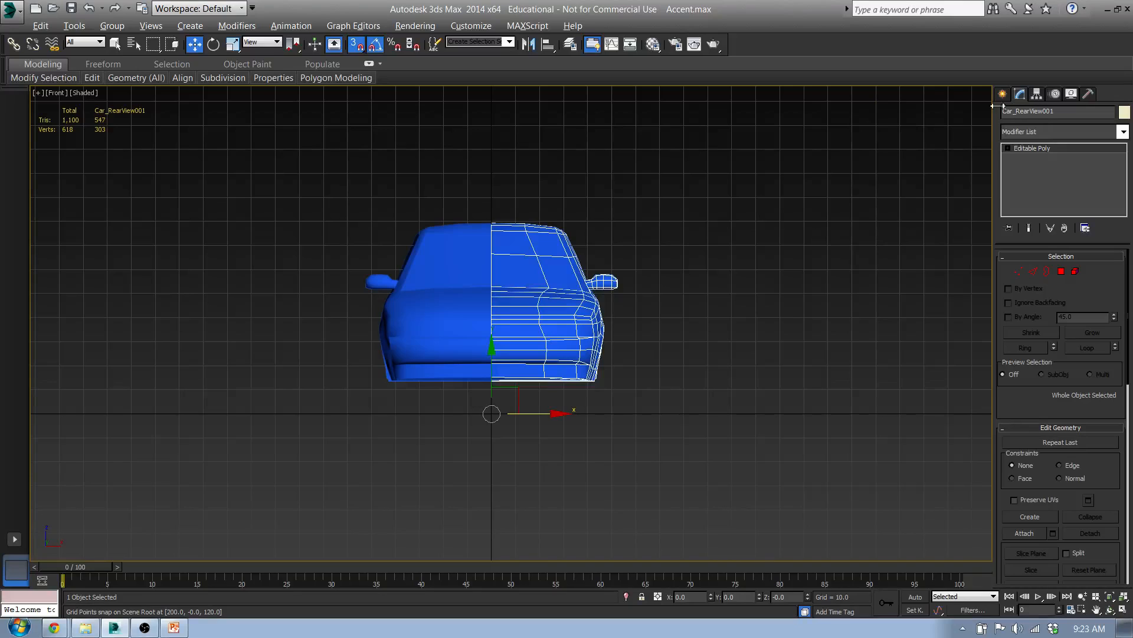
left_click(1002, 94)
left_click(462, 303)
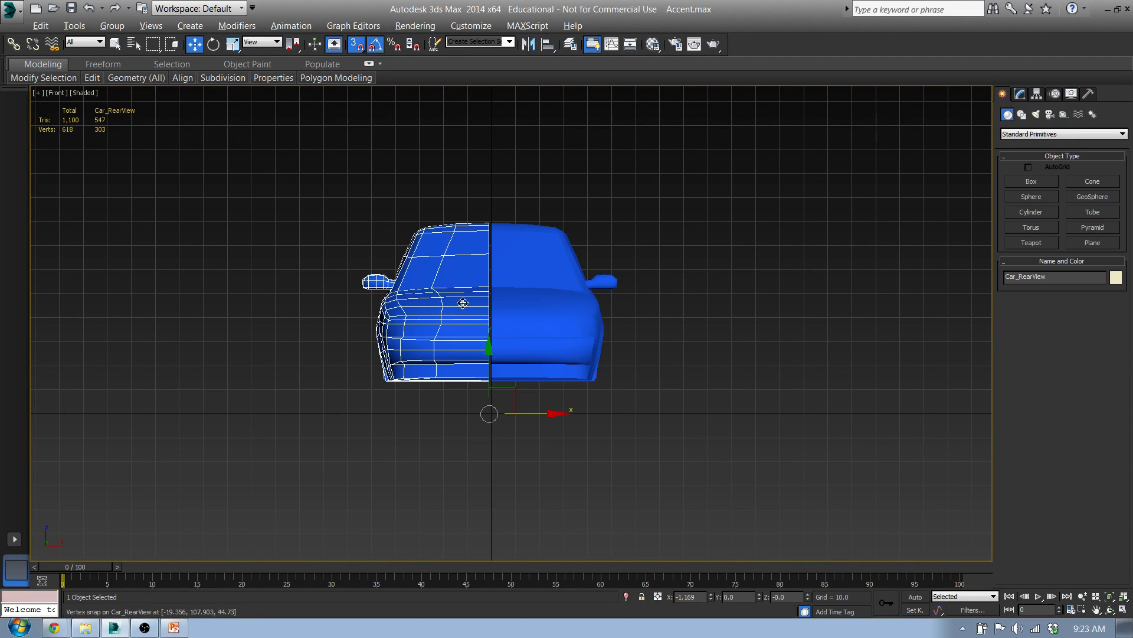
key("ctrl+z")
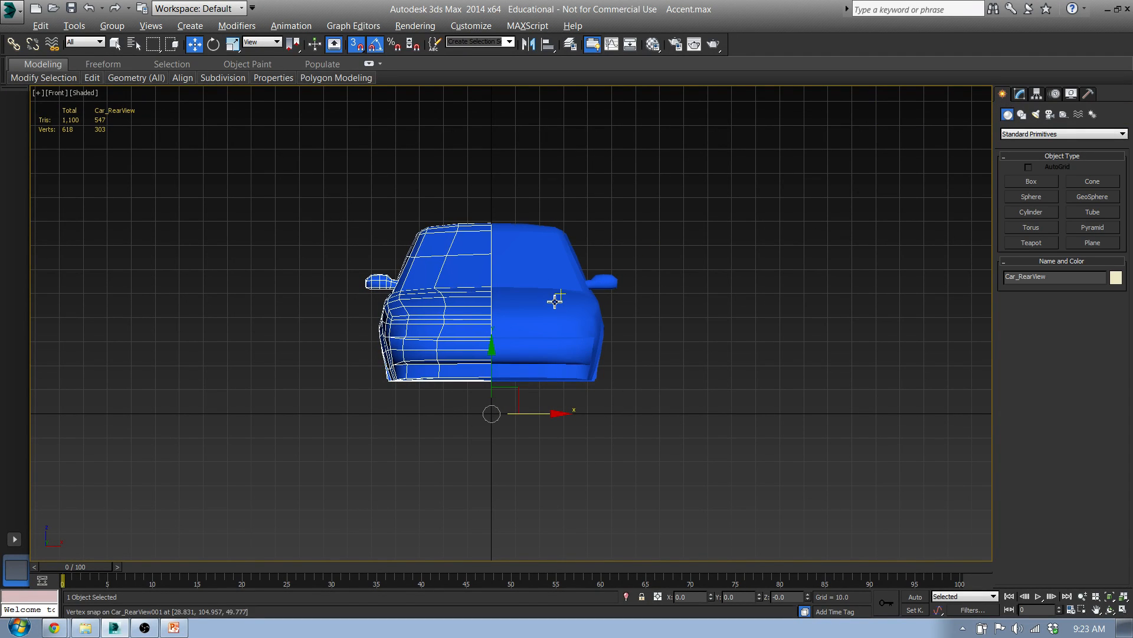
- With the Select tool, alternately select the original and mirrored halves to check whether they are separate objects
key("q")
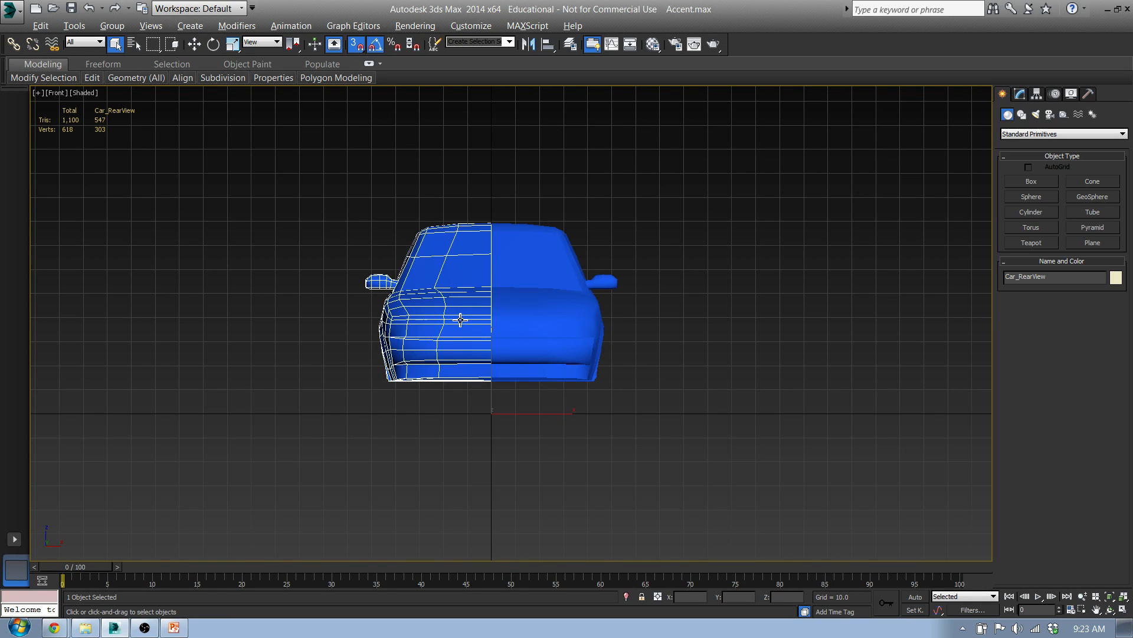
left_click(535, 318)
left_click(458, 319)
left_click(532, 319)
left_click(461, 316)
left_click(527, 318)
left_click(452, 314)
left_click(531, 316)
left_click(456, 313)
left_click(532, 294)
left_click(455, 296)
left_click(530, 288)
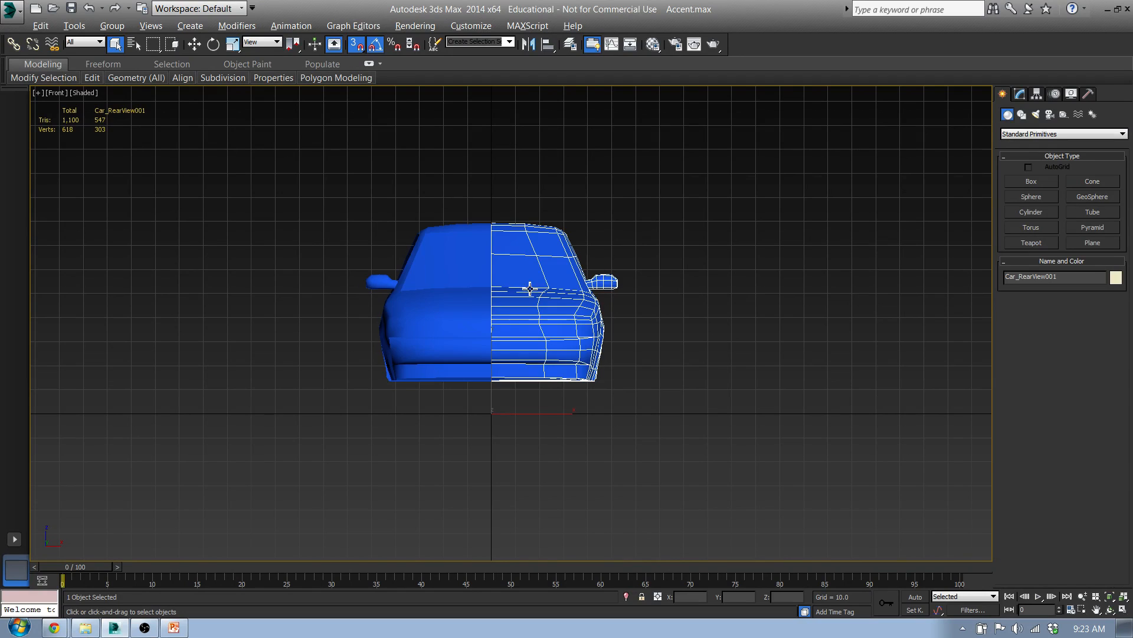
- Select the original car half and attach the mirrored half to it as one editable poly
left_click(436, 267)
left_click(1019, 94)
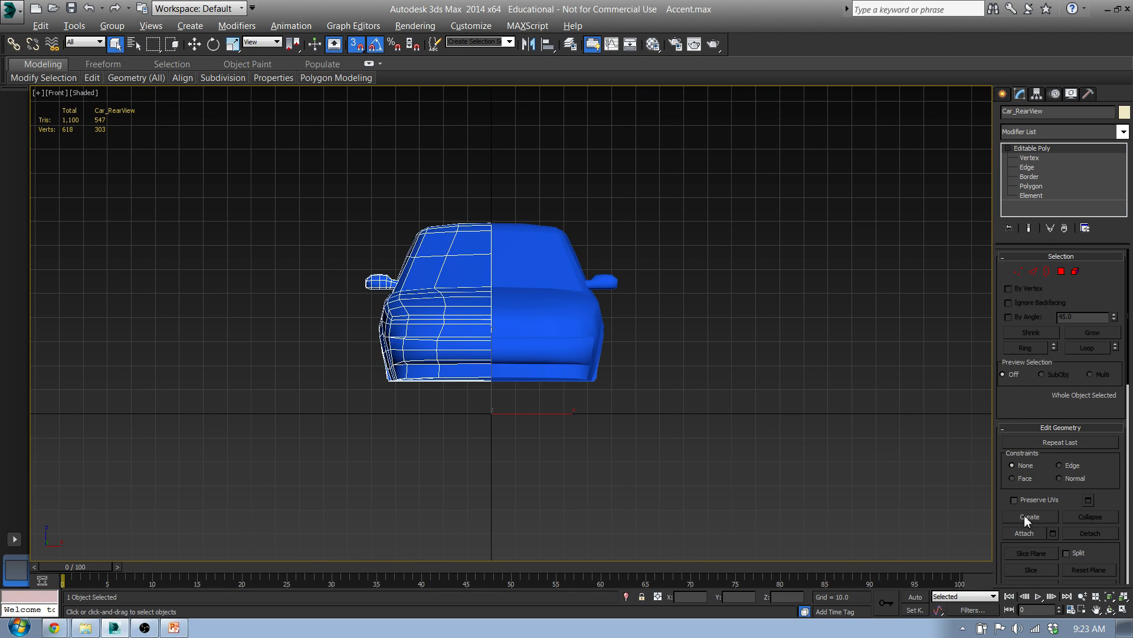
left_click(1026, 533)
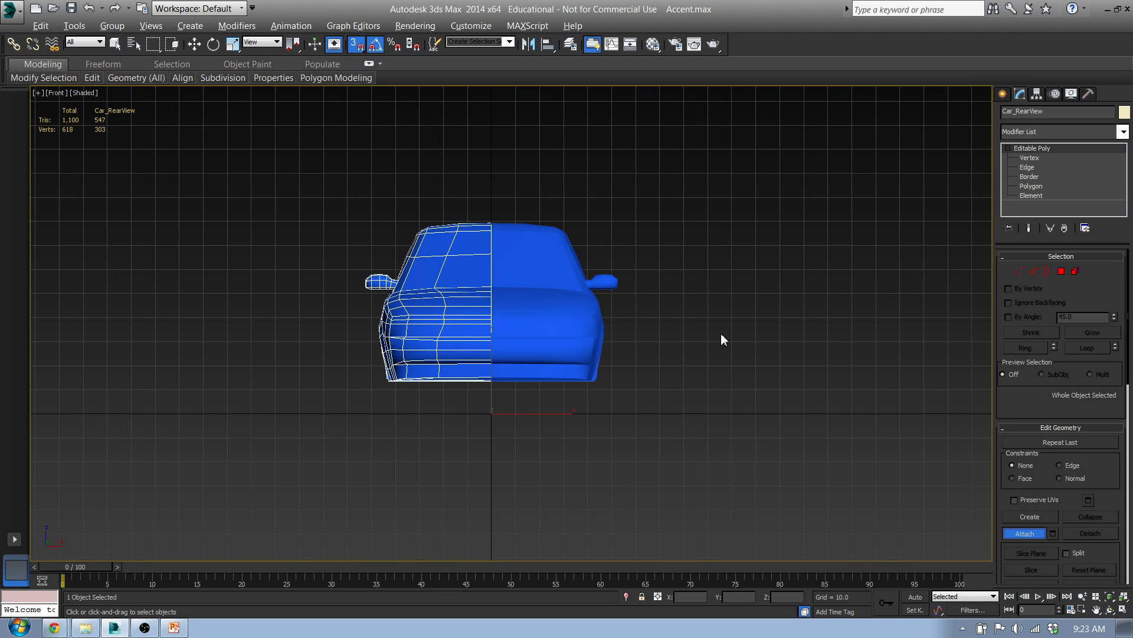
left_click(531, 283)
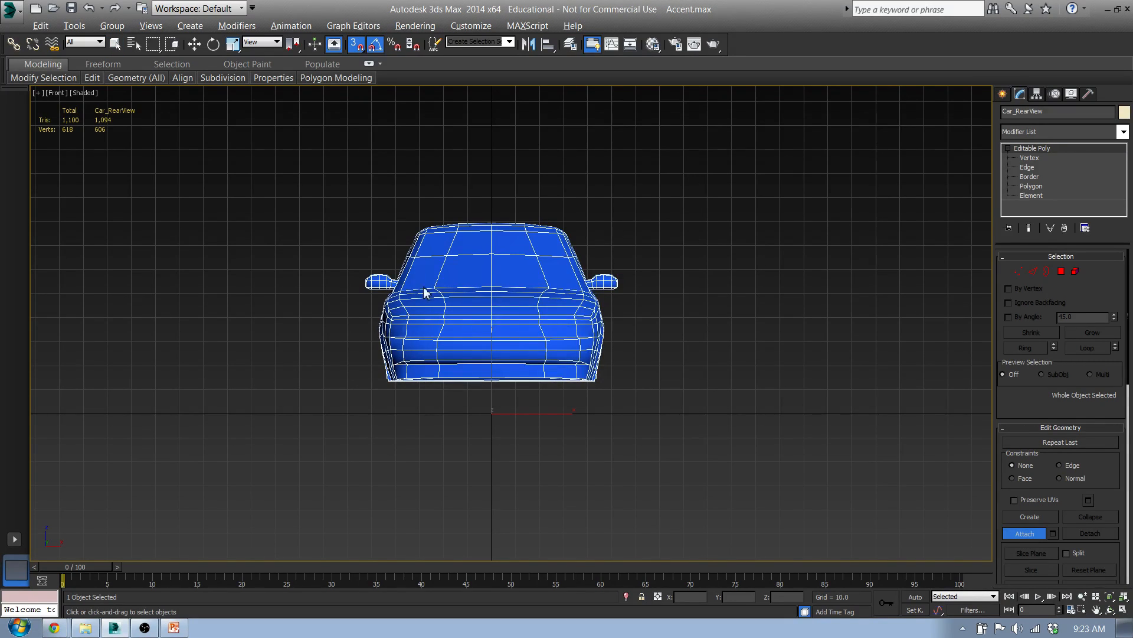
- Enter vertex mode in wireframe display and select all the vertices along the car's center seam
left_click(1019, 272)
scroll(497, 307, "up", 4)
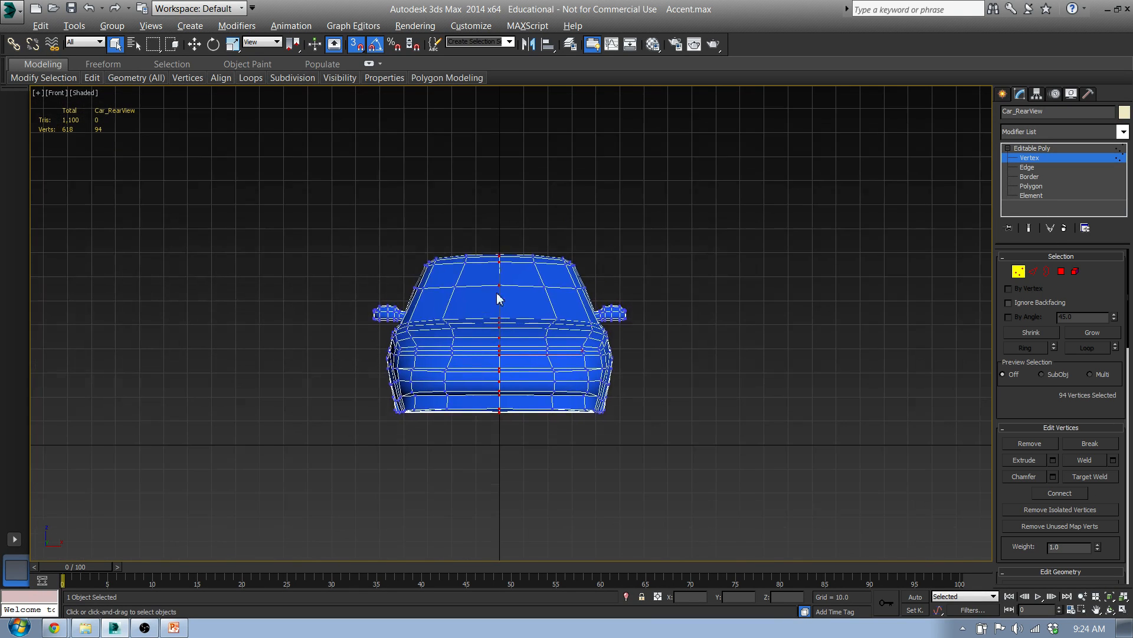
key("F3")
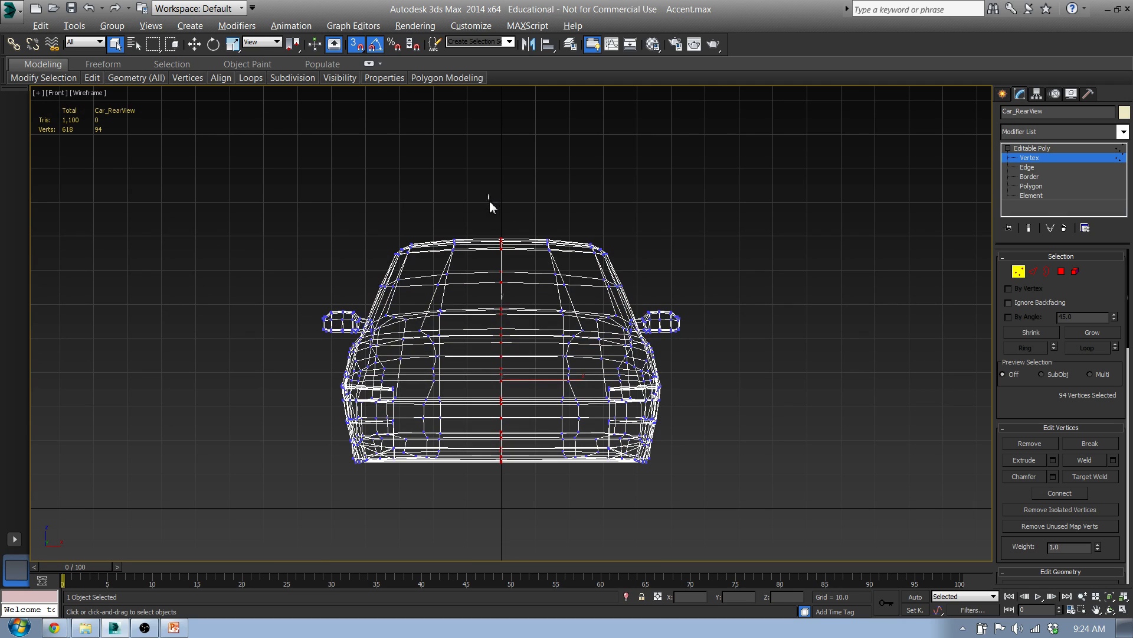
left_click_drag(490, 202, 503, 443)
left_click_drag(516, 499, 520, 501)
left_click_drag(495, 198, 530, 494)
- Examine the selected center seam vertices up close in the front view, from the body up to the roof
mouse_move(513, 291)
middle_mouse_down("alt")
mouse_move(566, 321)
mouse_move(726, 299)
mouse_move(729, 284)
mouse_move(613, 284)
mouse_move(506, 309)
middle_mouse_up("alt")
key("f")
middle_click_drag(530, 256, 514, 332)
scroll(509, 297, "up", 5)
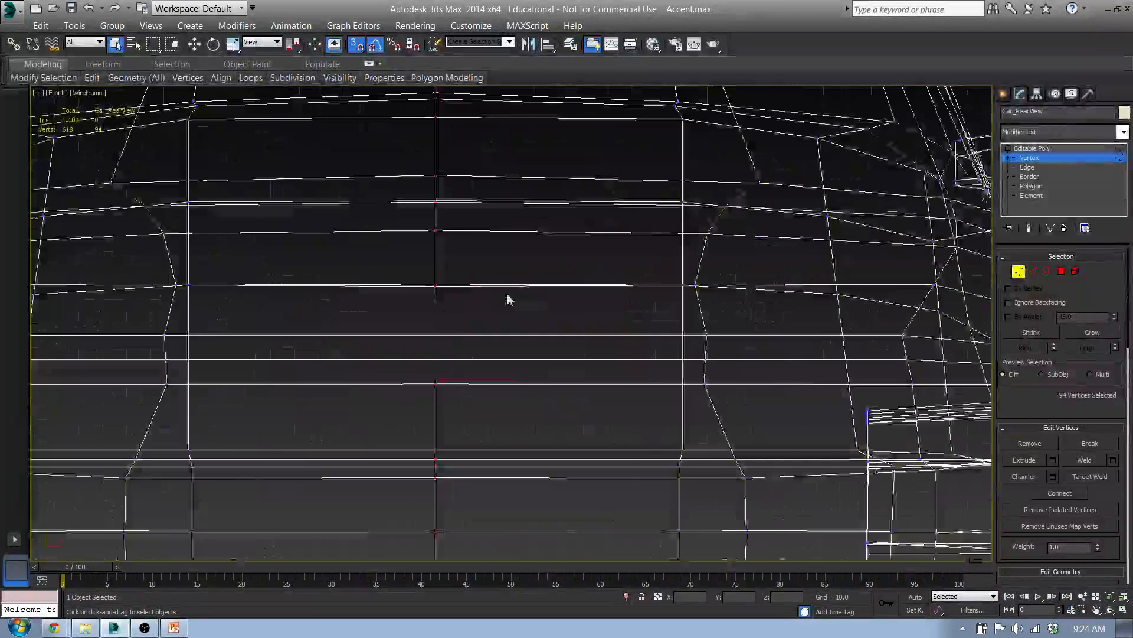
scroll(508, 297, "down", 3)
middle_click_drag(503, 137, 502, 162)
scroll(502, 162, "up", 5)
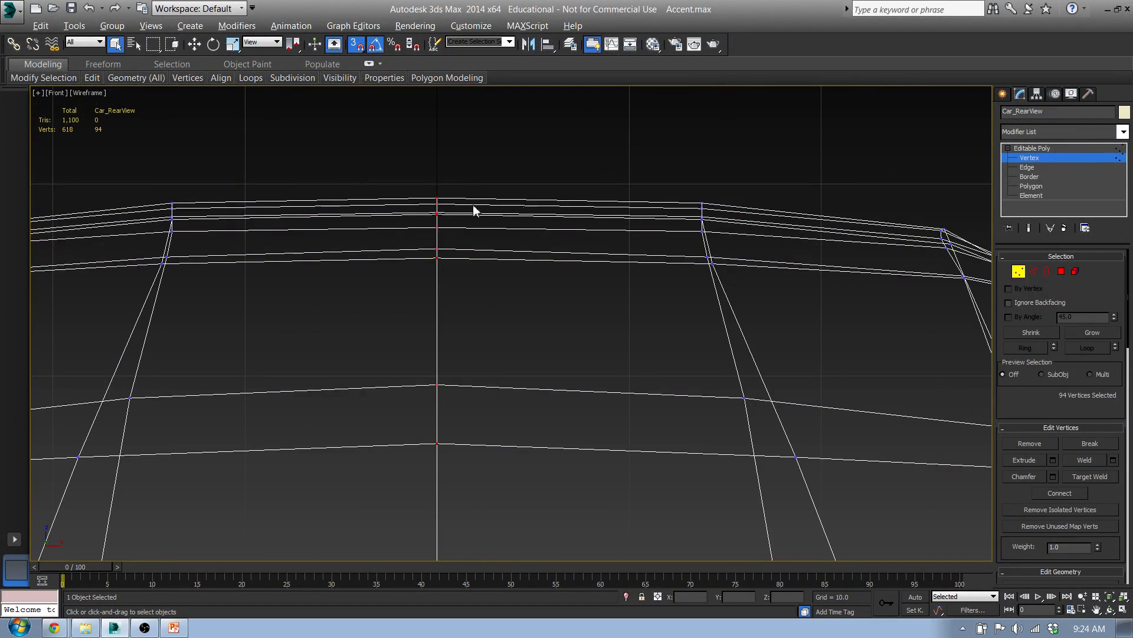
- Add the roof's center seam vertices to the selection in the front view and check the whole seam selection in wireframe
scroll(435, 172, "up", 4)
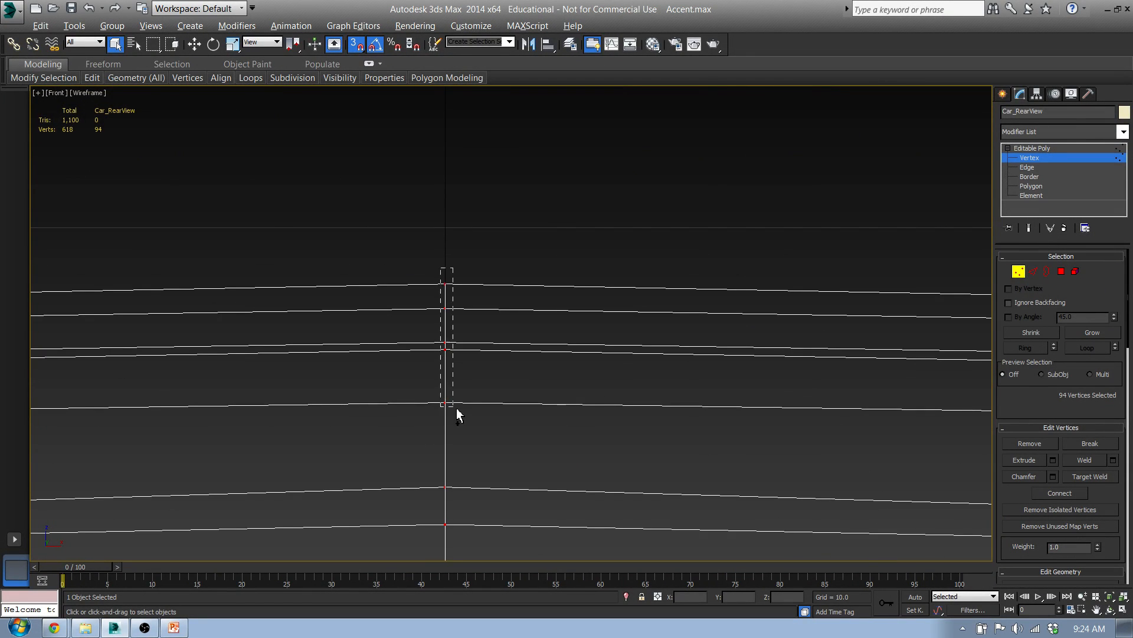
middle_click_drag(457, 437, 445, 257)
left_click_drag(445, 202, 468, 367, "ctrl")
middle_click_drag(494, 453, 561, 162)
scroll(526, 377, "down", 8)
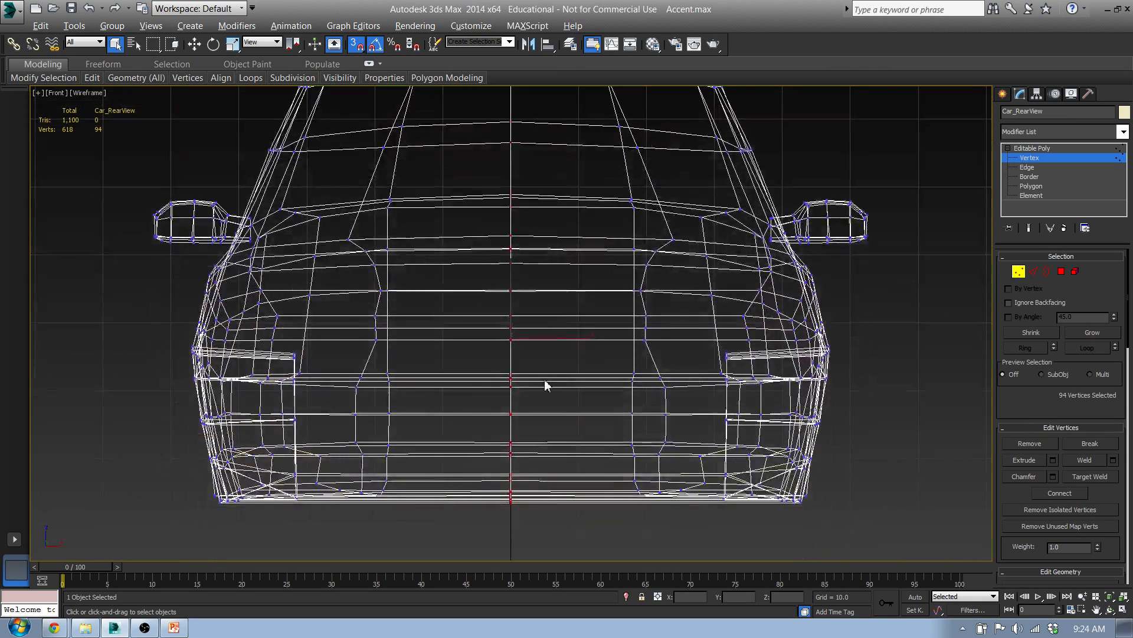
scroll(523, 389, "down", 5)
middle_click_drag(461, 330, 733, 342, "alt")
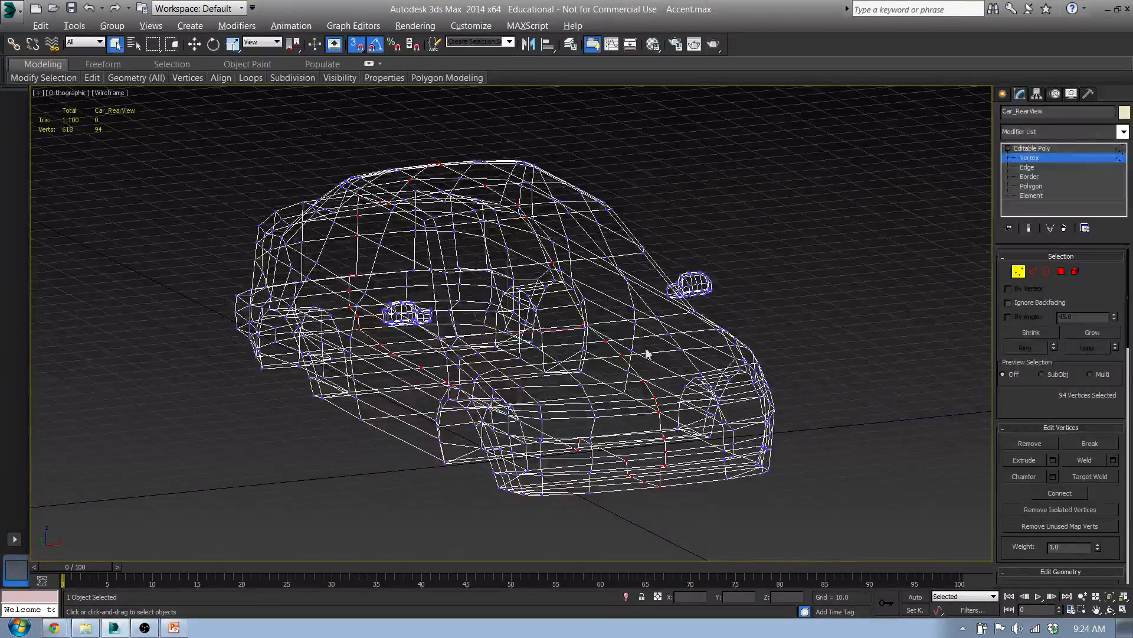
- Weld the selected overlapping vertices of the two car halves along the center seam
middle_click_drag(765, 319, 538, 374)
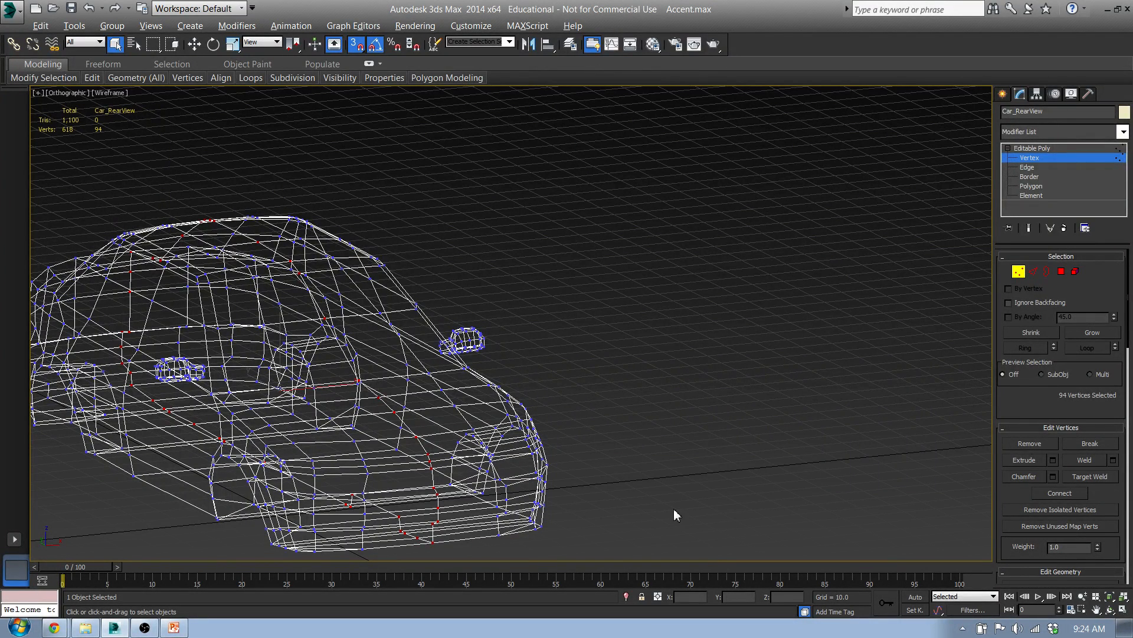
mouse_move(351, 408)
middle_mouse_down()
mouse_move(403, 347)
mouse_move(353, 394)
middle_mouse_up()
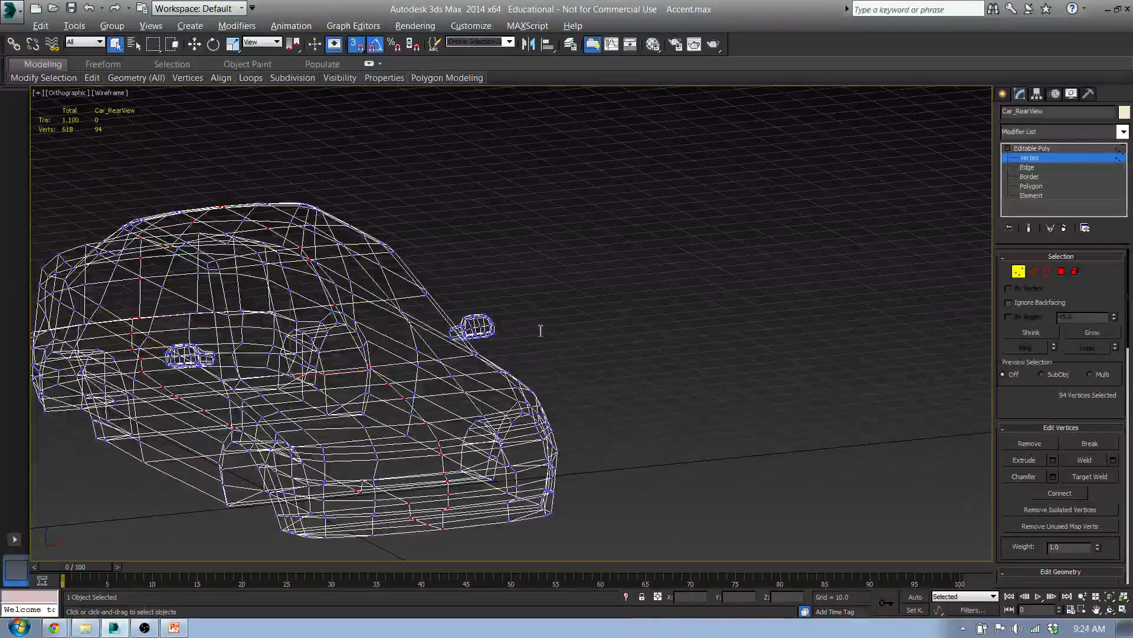
scroll(417, 373, "up", 5)
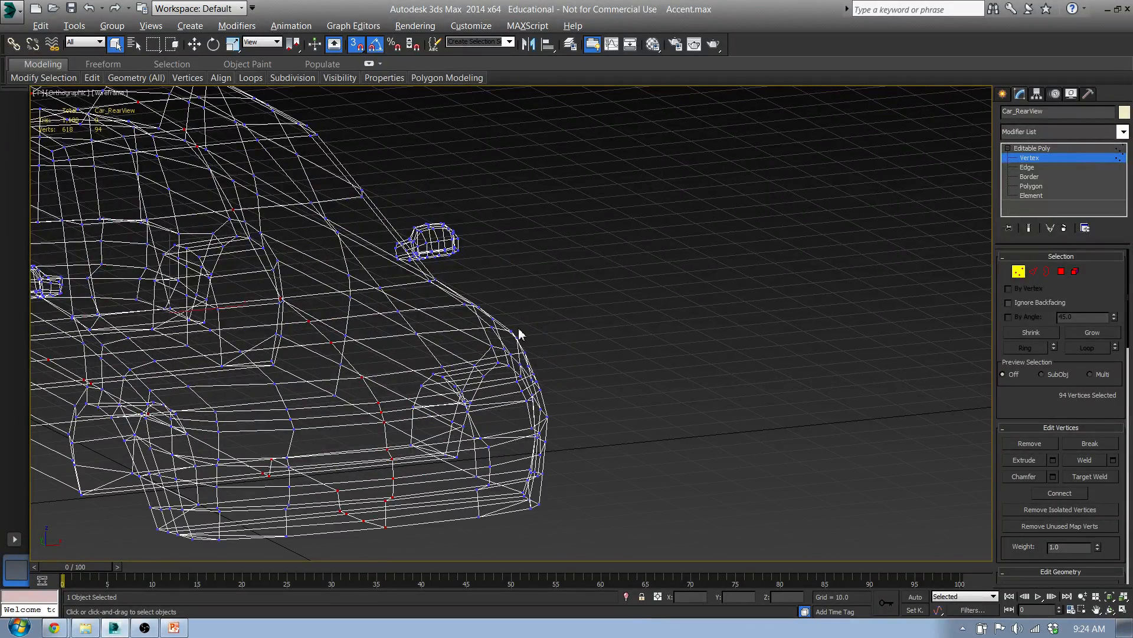
mouse_move(519, 321)
left_mouse_down()
mouse_move(521, 308)
mouse_move(522, 323)
left_mouse_up()
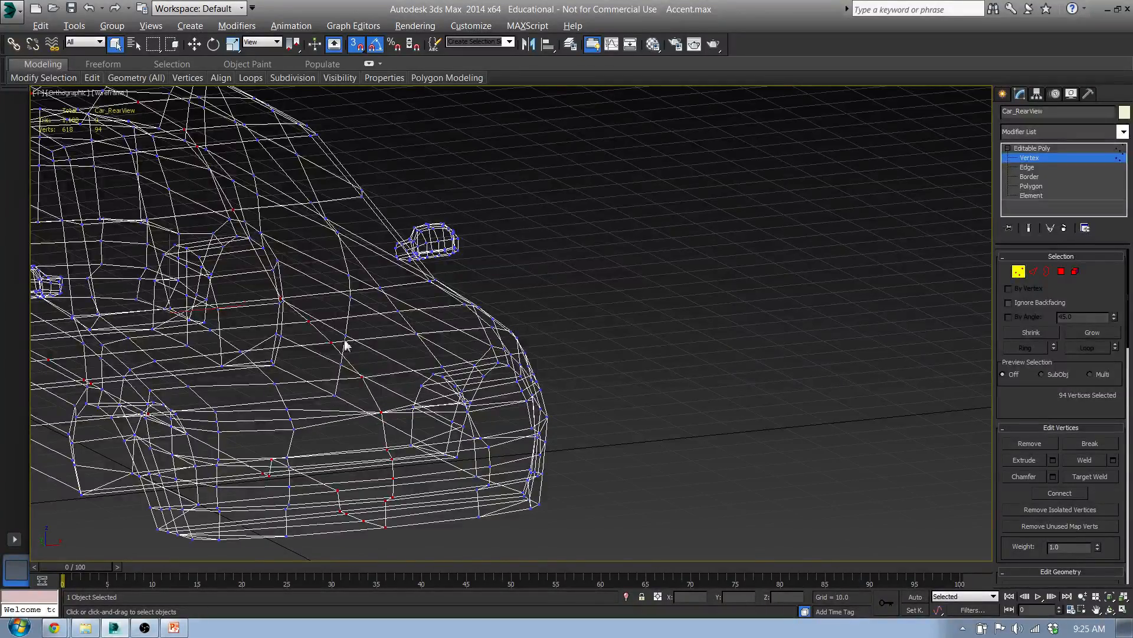
middle_click_drag(345, 341, 606, 363)
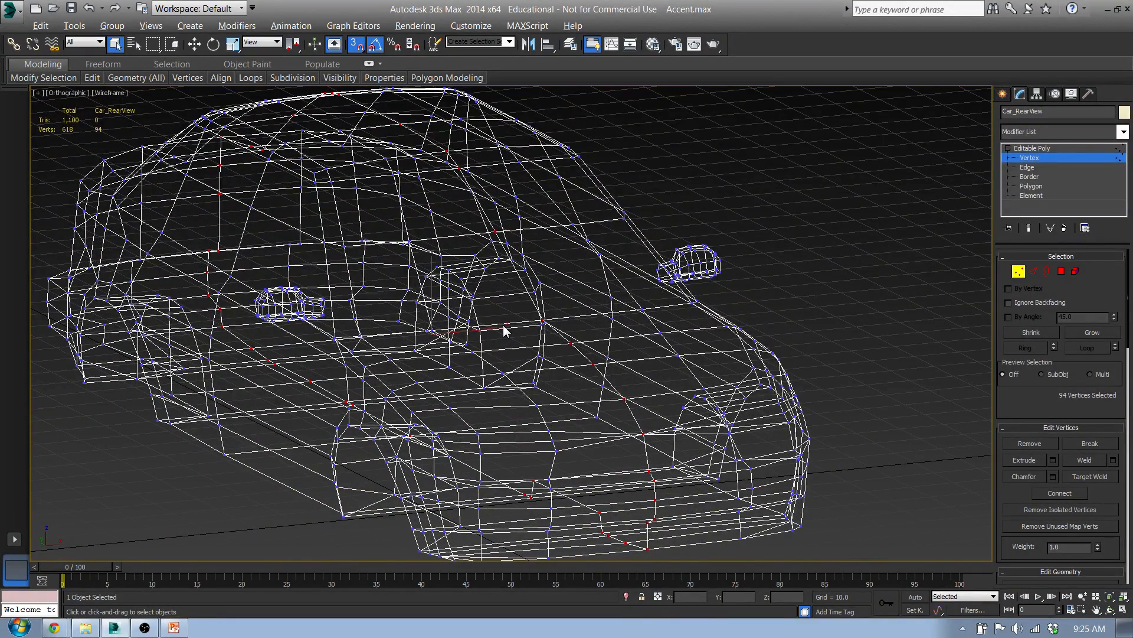
key("ctrl+z")
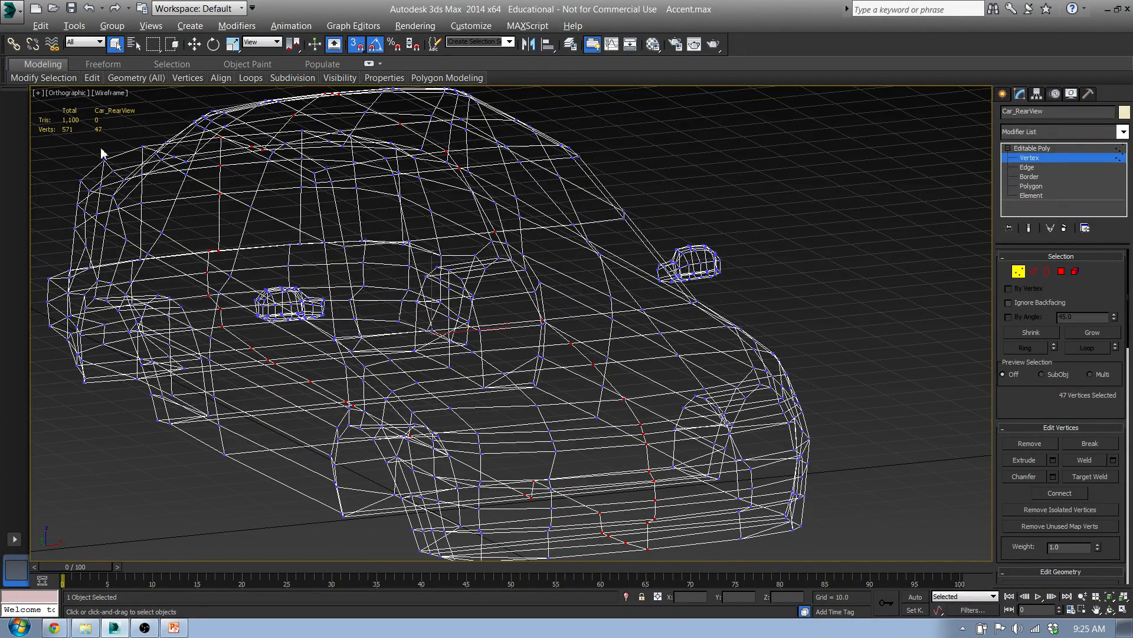
- Switch the viewport to shaded display and render the joined car from the front three-quarter angle to check the seam
scroll(468, 346, "up", 5)
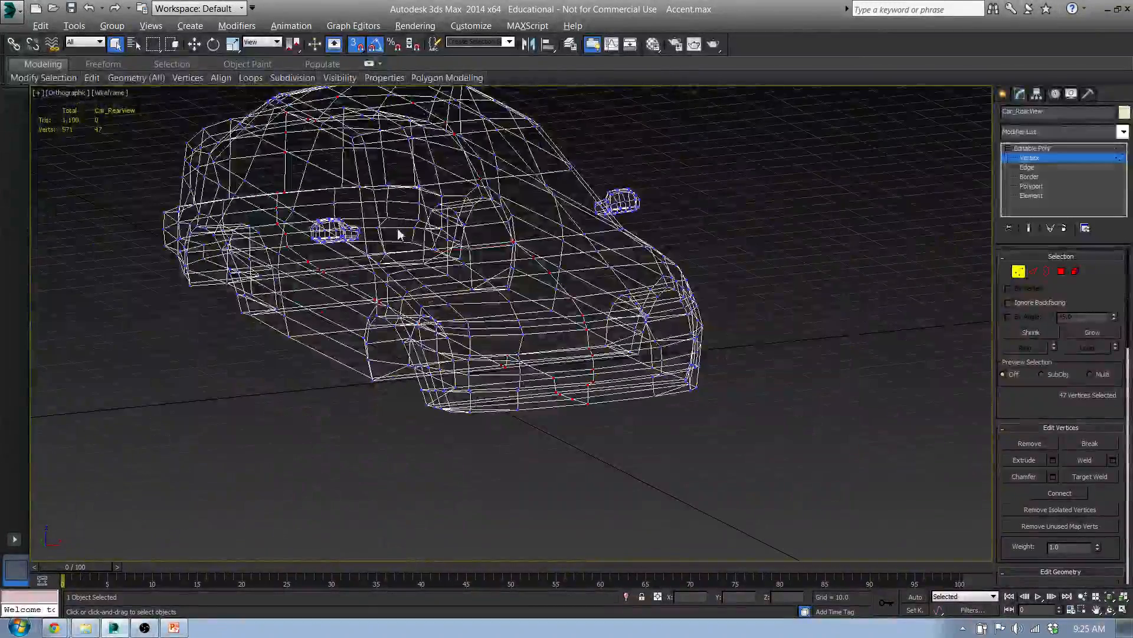
key("F3")
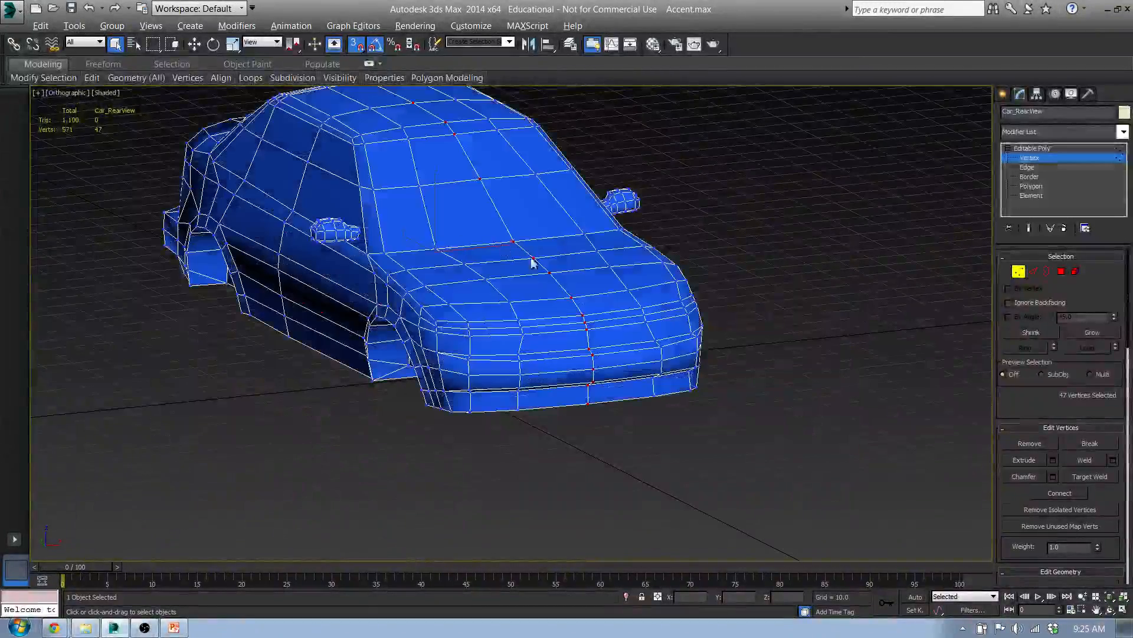
mouse_move(531, 263)
middle_mouse_down("alt")
mouse_move(627, 321)
mouse_move(614, 306)
mouse_move(569, 354)
mouse_move(631, 335)
middle_mouse_up("alt")
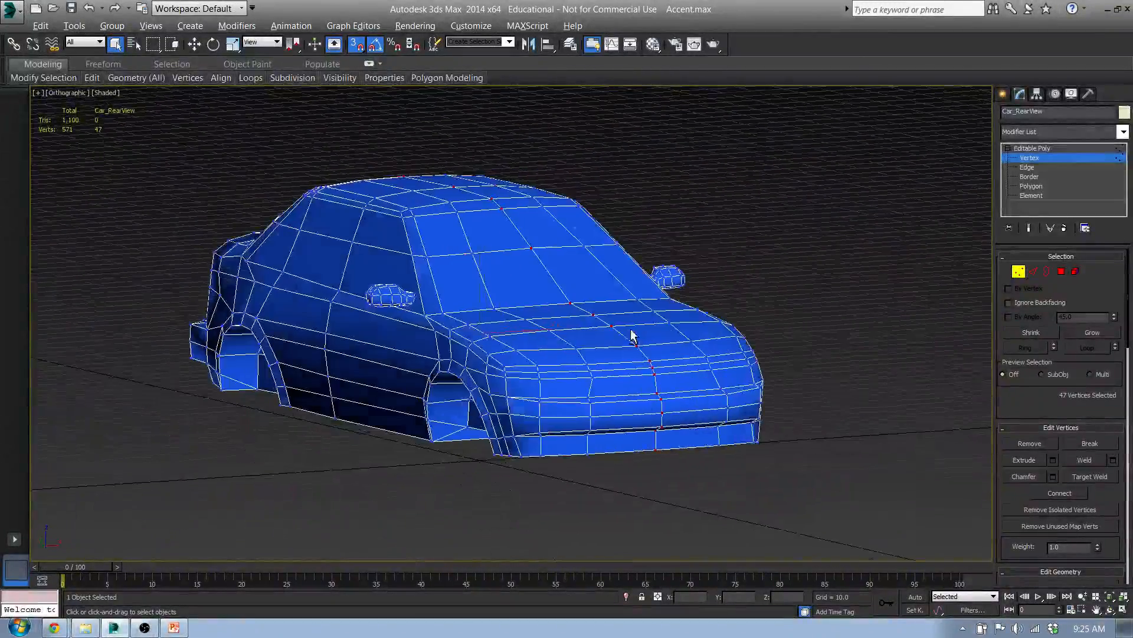
scroll(589, 203, "up", 3)
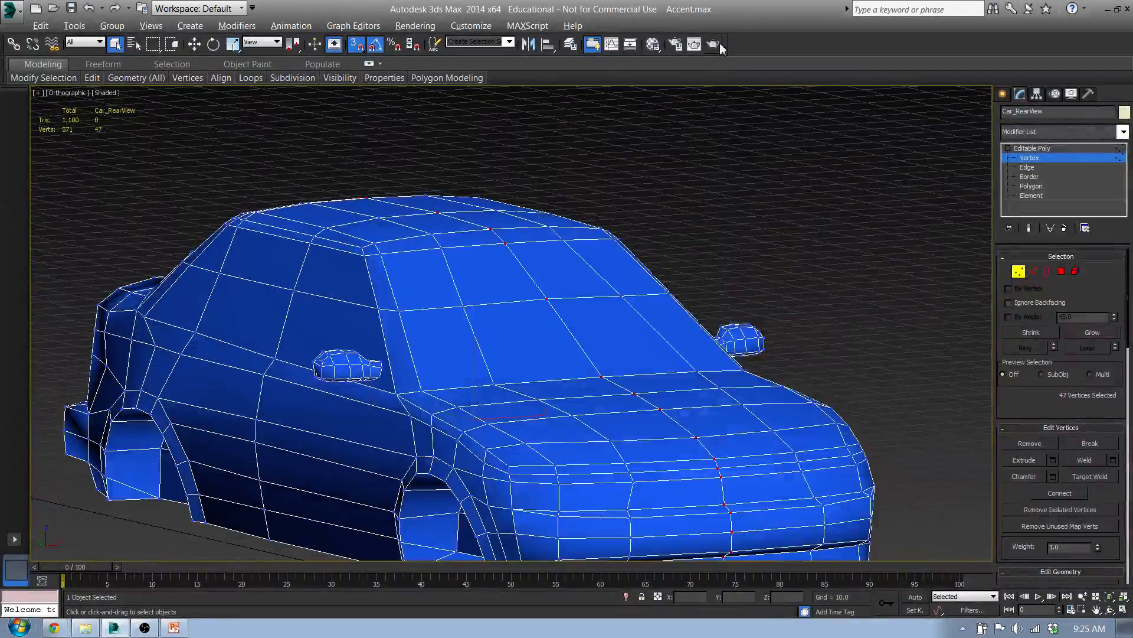
left_click(713, 44)
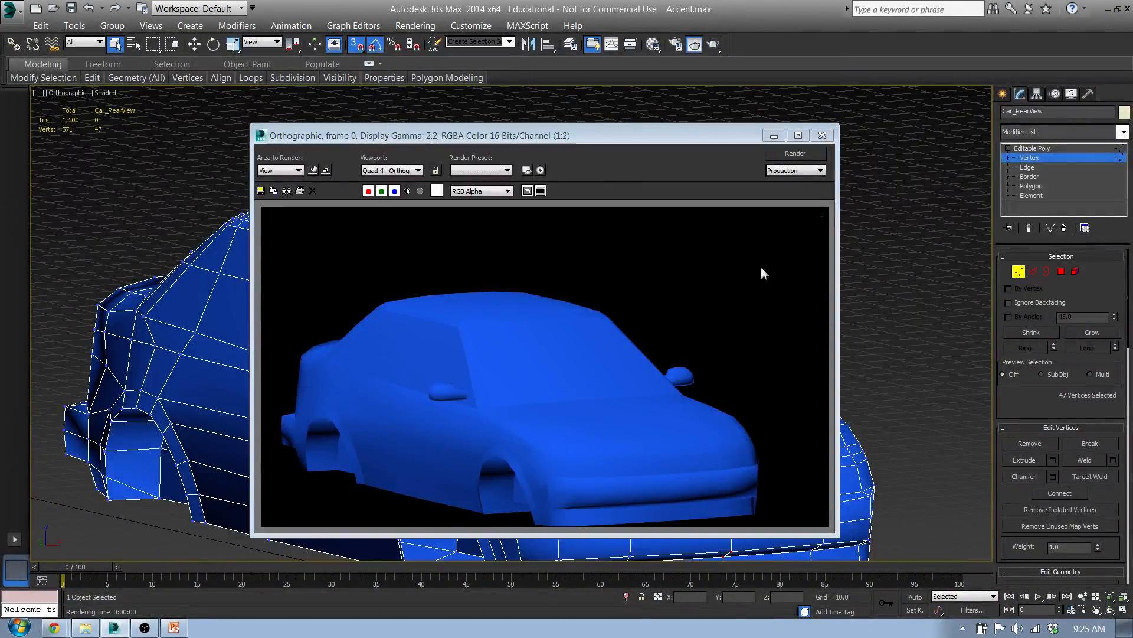
left_click(822, 135)
- Render a close-up of the hood and front bumper to inspect the surface along the welded center seam
scroll(590, 347, "up", 4)
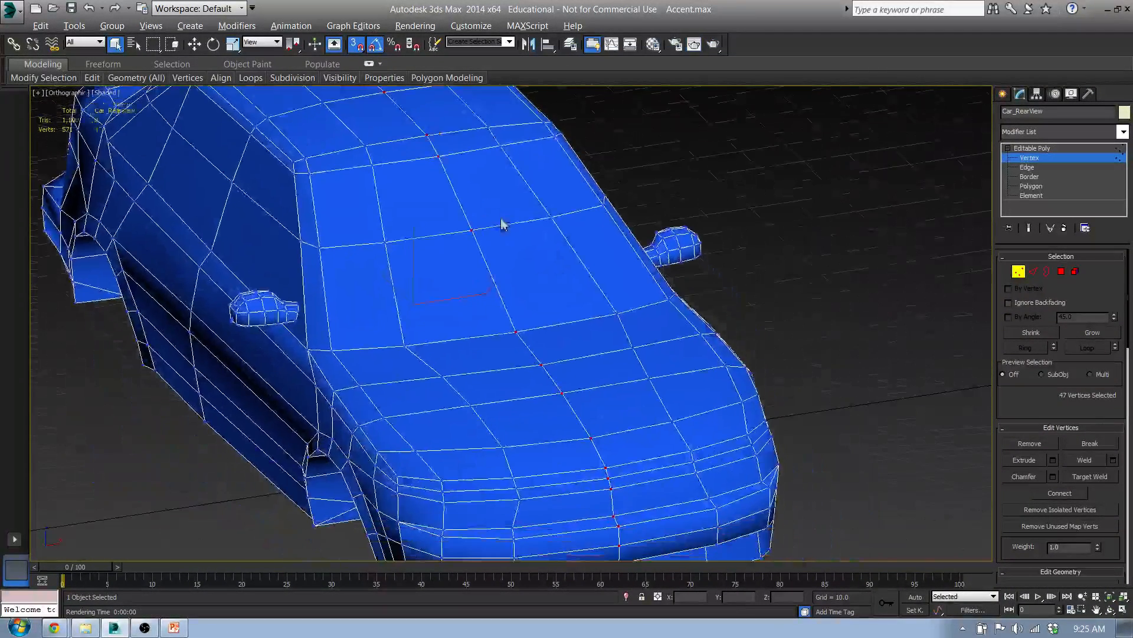
scroll(529, 328, "up", 2)
scroll(579, 201, "up", 3)
scroll(582, 192, "down", 2)
middle_click_drag(525, 229, 557, 211)
middle_click_drag(557, 212, 584, 232)
scroll(584, 232, "down", 3)
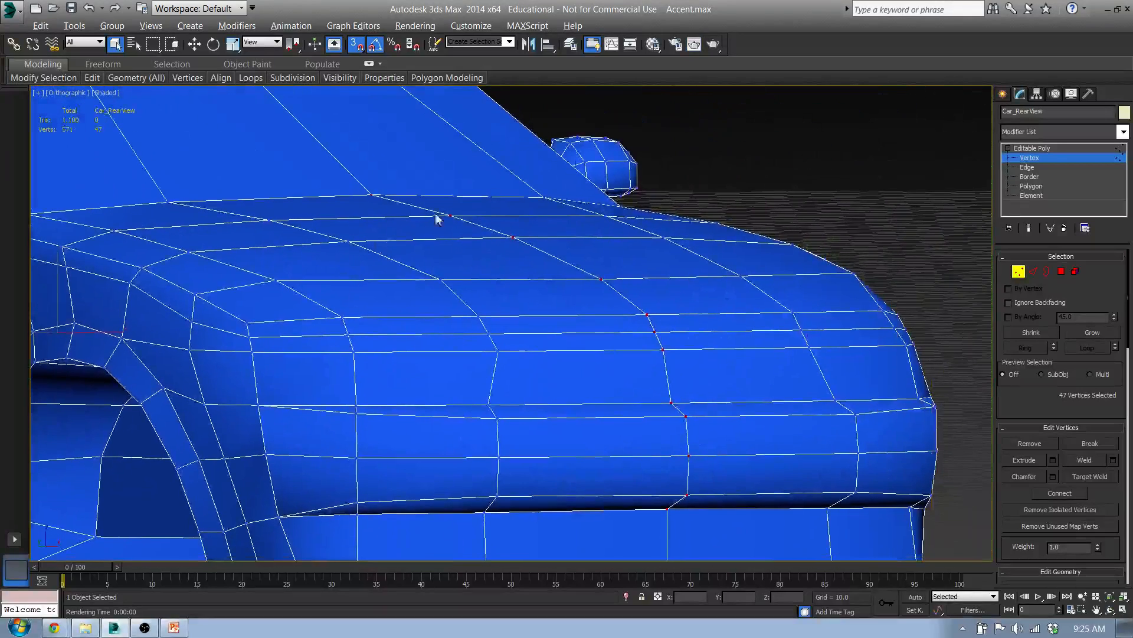
left_click(713, 44)
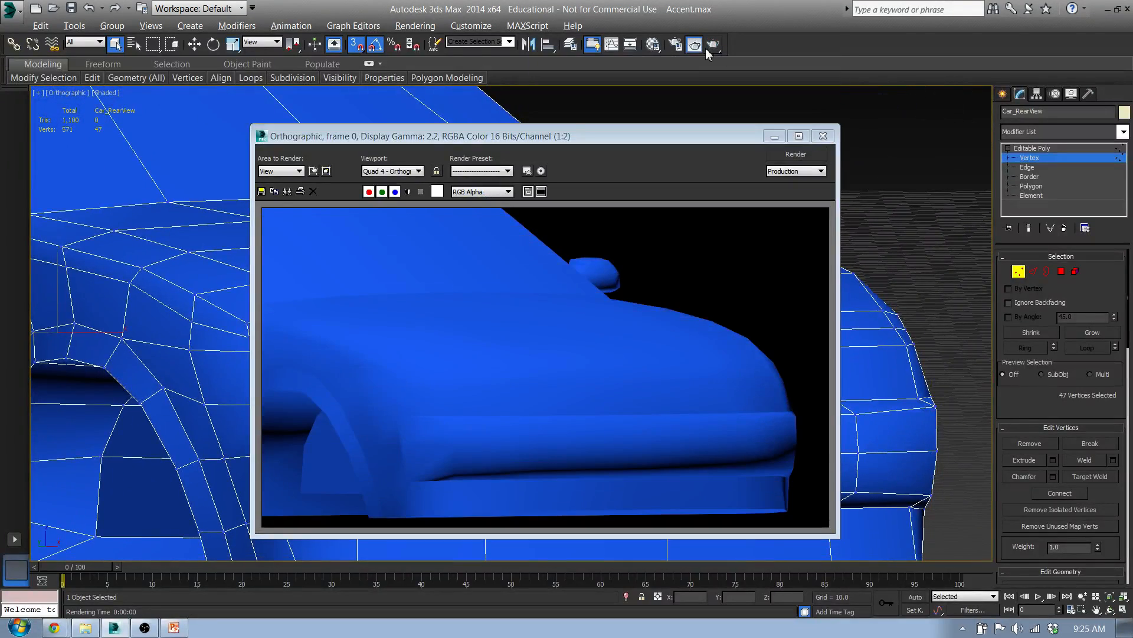
left_click(822, 137)
- Examine the complete car body from the side and the opposite front corner, ending in the shaded perspective view
scroll(690, 240, "down", 2)
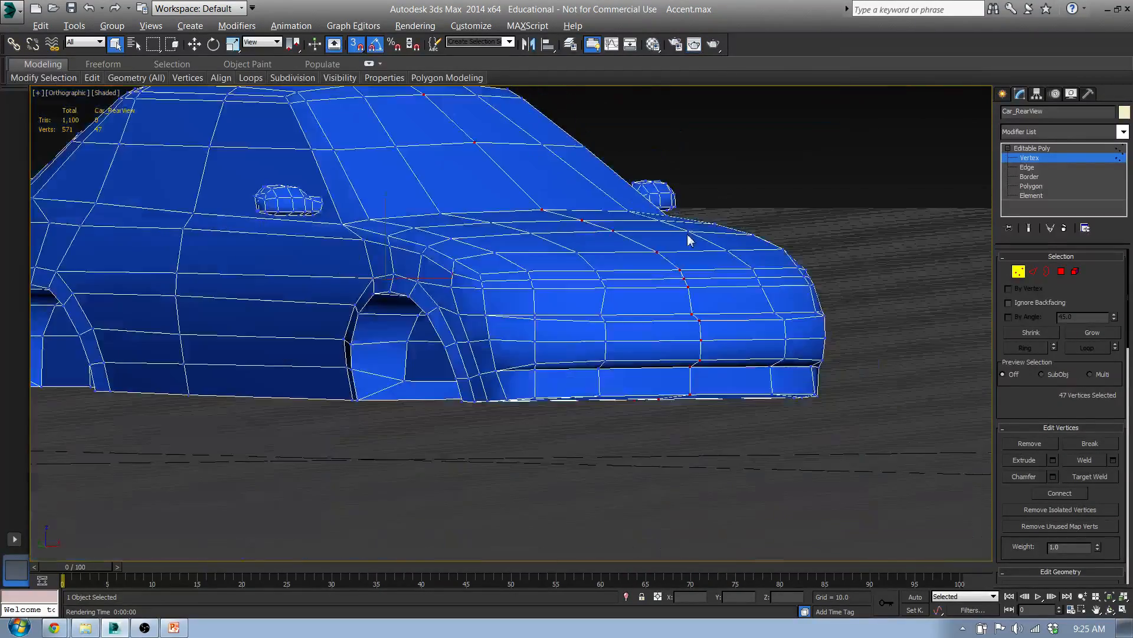
middle_click_drag(727, 228, 523, 241, "alt")
scroll(568, 279, "down", 4)
middle_click_drag(568, 279, 530, 258, "alt")
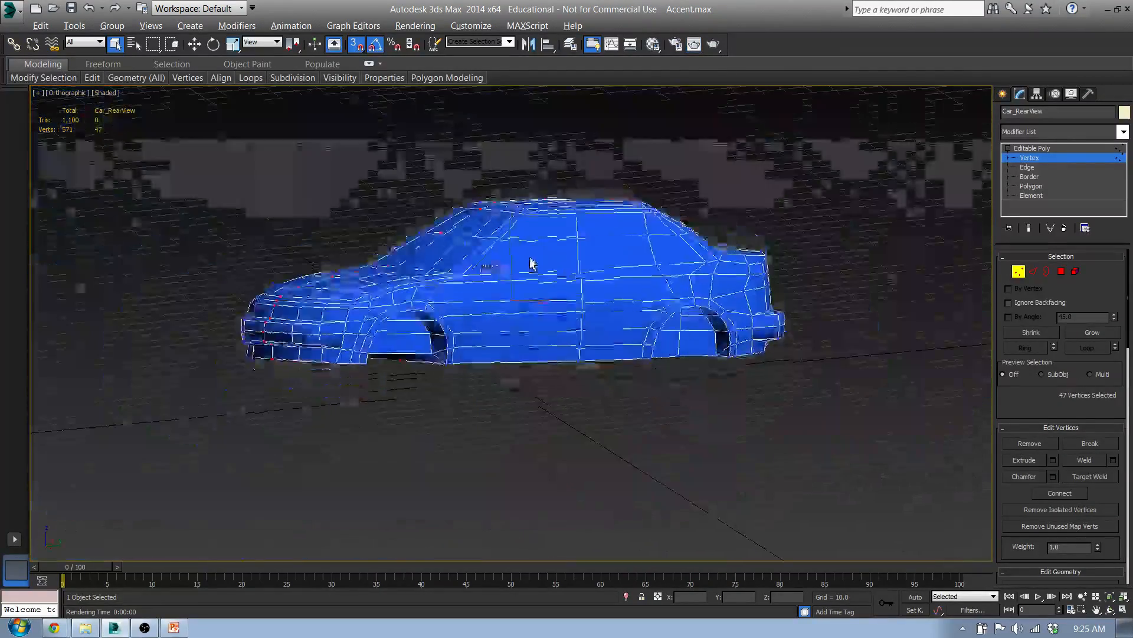
scroll(531, 235, "up", 2)
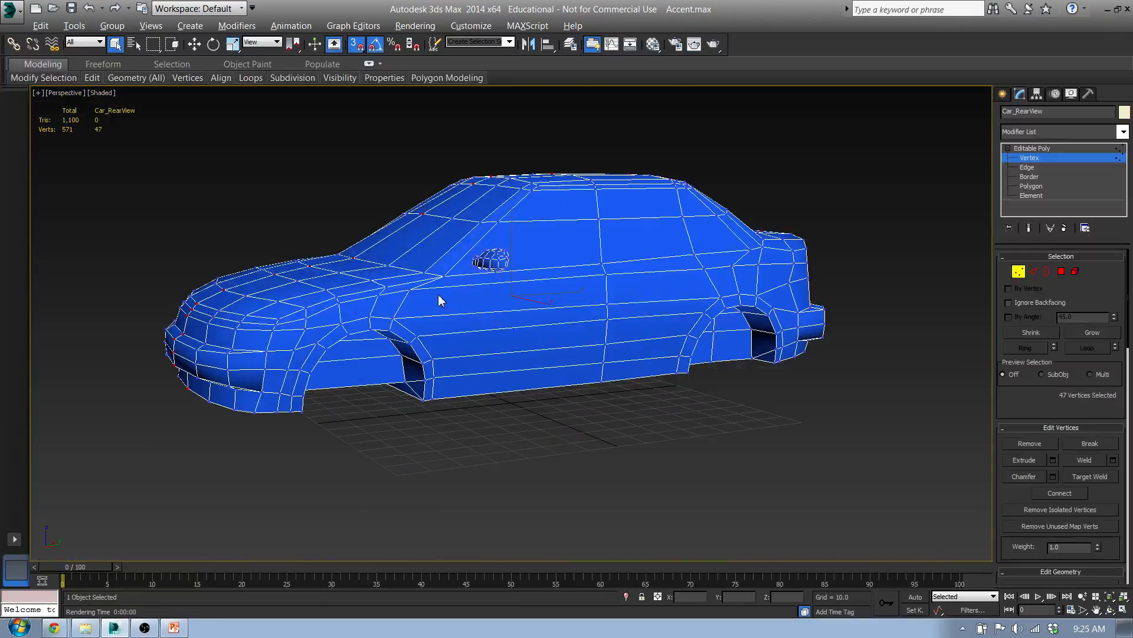
middle_click_drag(440, 301, 533, 329, "alt")
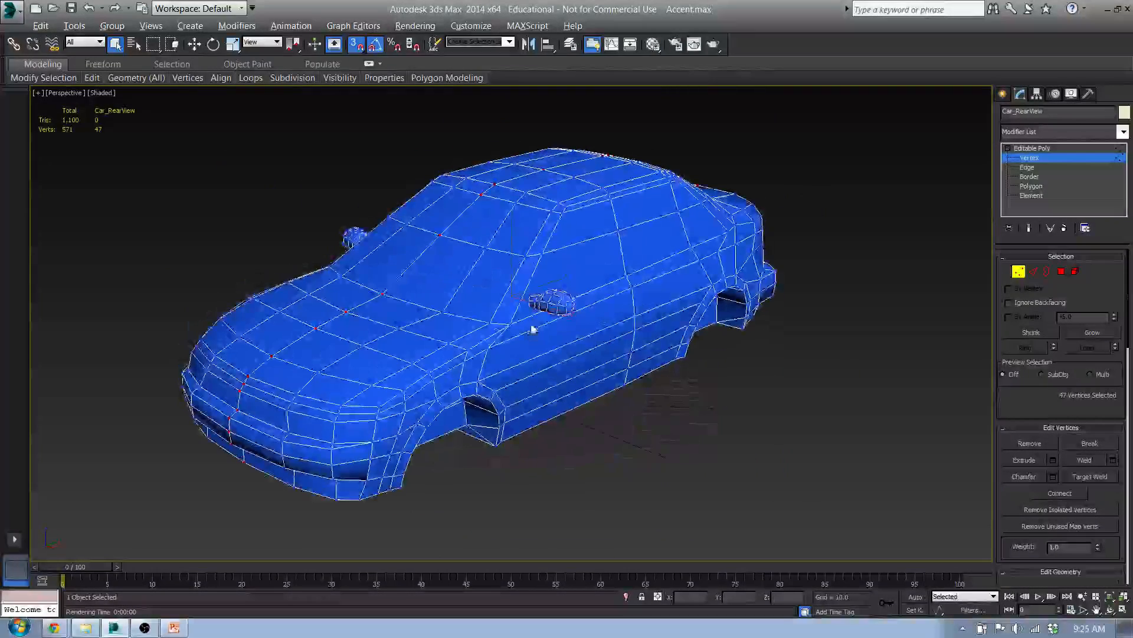